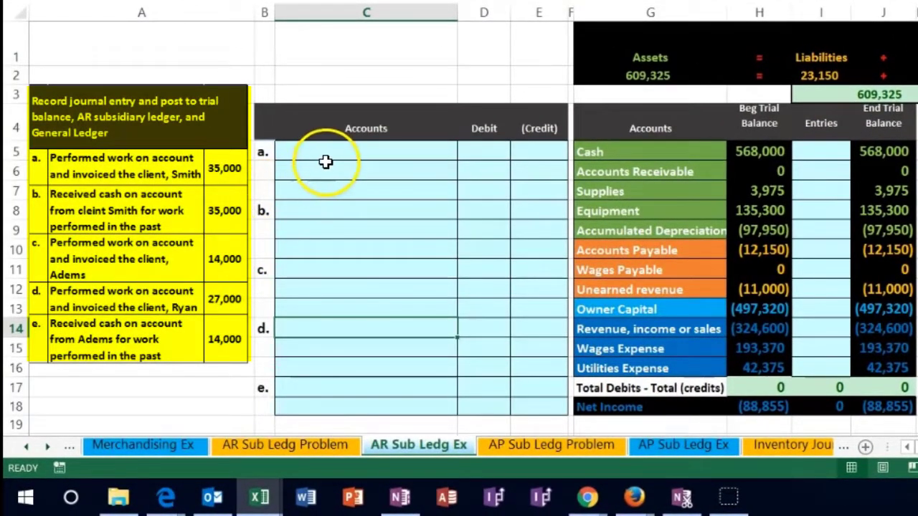
- Look over the journal entry area and the trial balance's Entries column, up to the accounts receivable subsidiary ledger
left_click(326, 157)
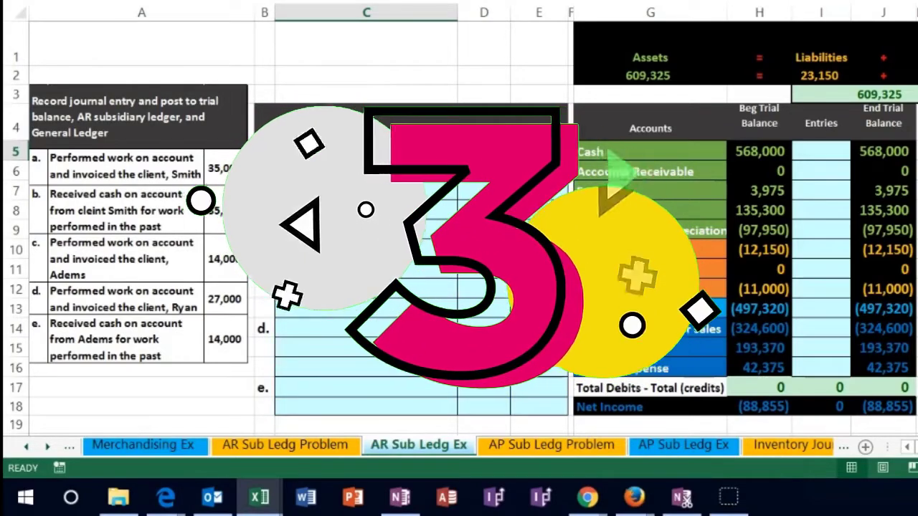
key("Right")
key("Right")
key("Right")
key("Right")
key("Right")
key("Right")
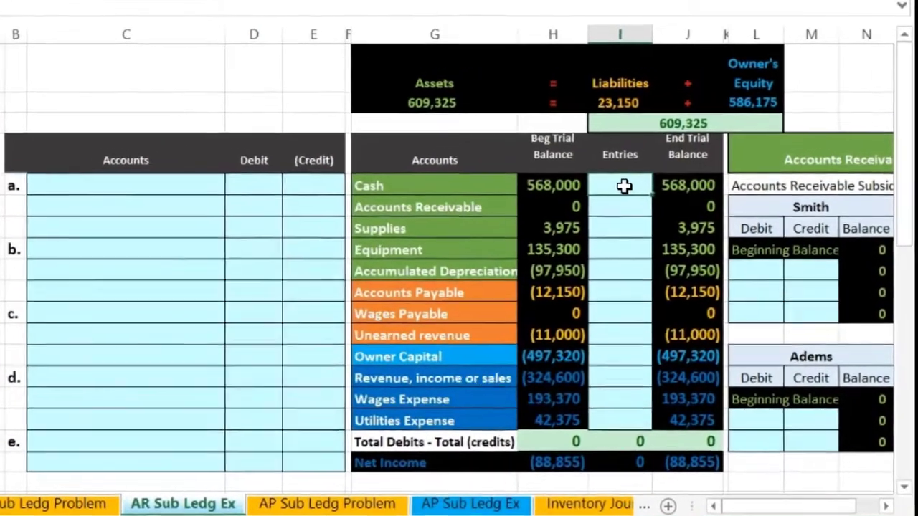
scroll(608, 196, "right", 3)
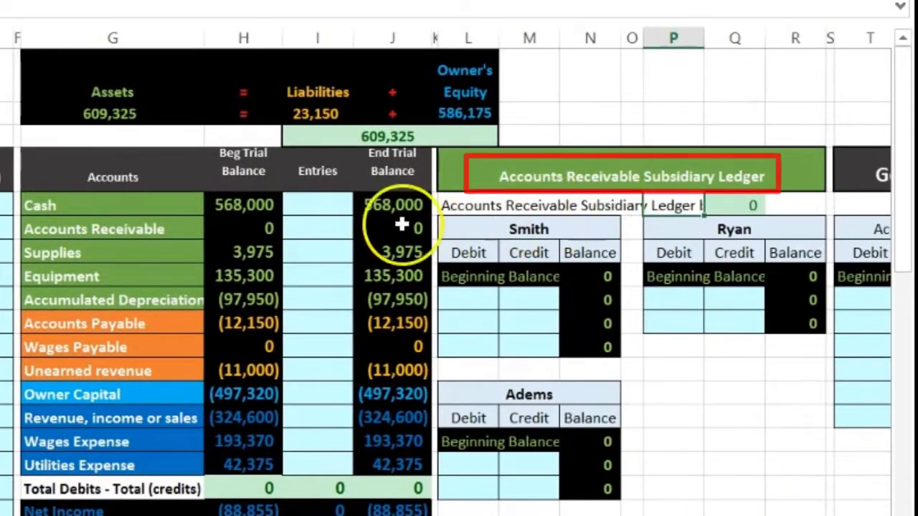
- Examine the Accounts Receivable account, the individual client accounts in its subsidiary ledger, and the general ledger section
left_click(190, 231)
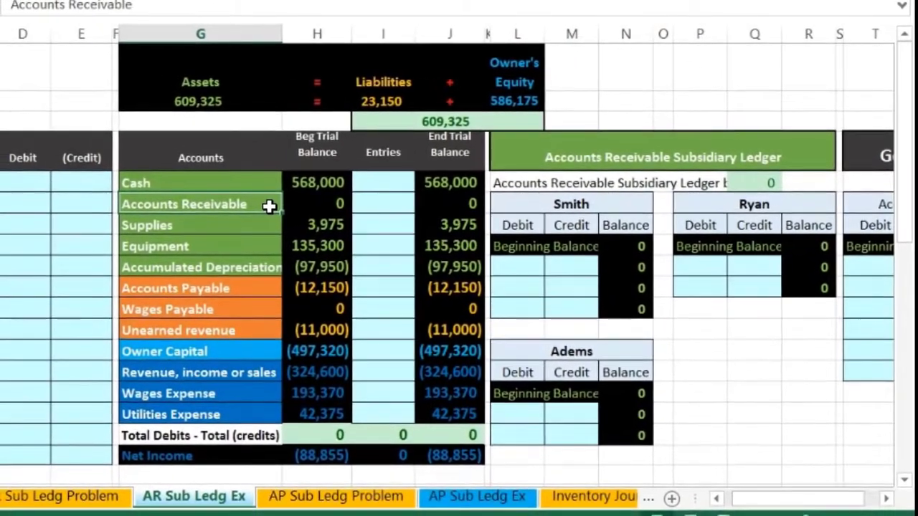
left_click(505, 159)
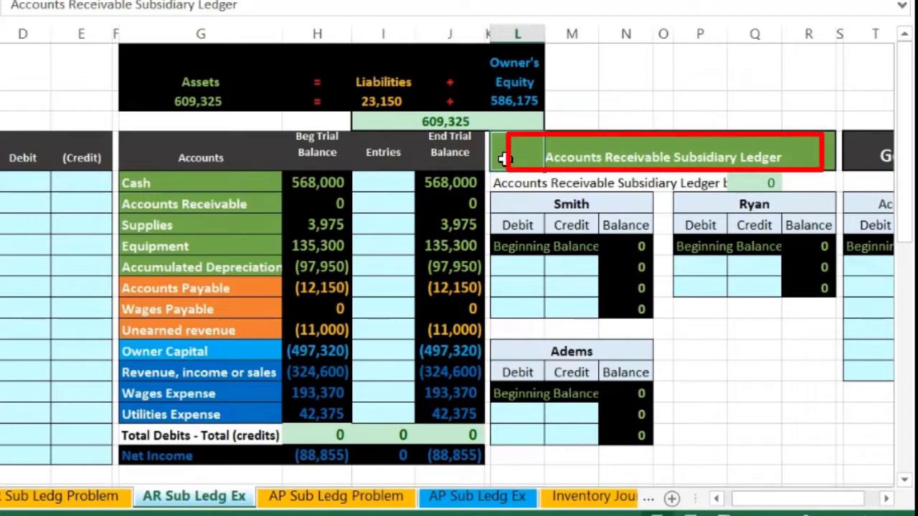
left_click(522, 202)
left_click(710, 208)
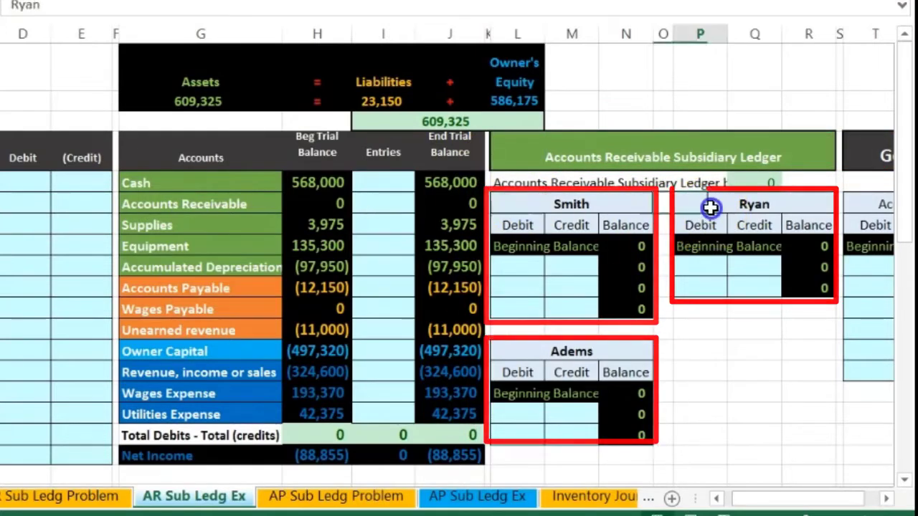
left_click(509, 344)
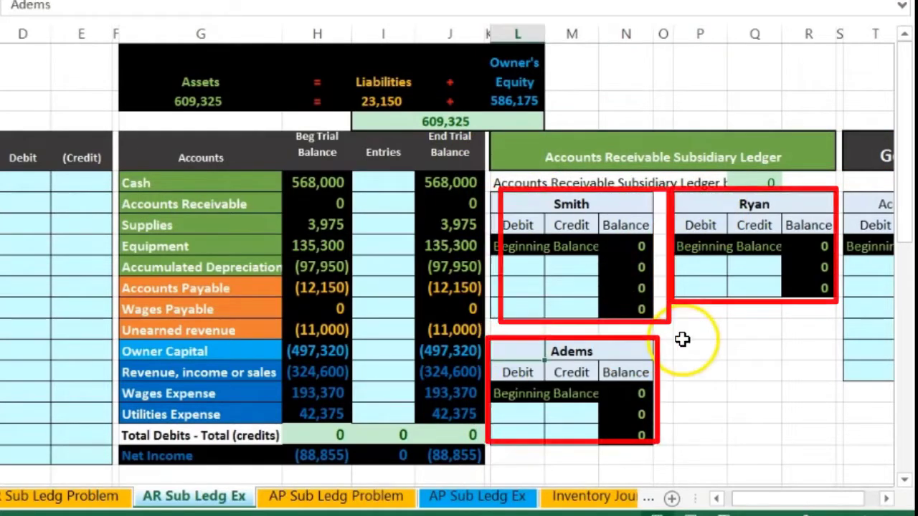
key("Right")
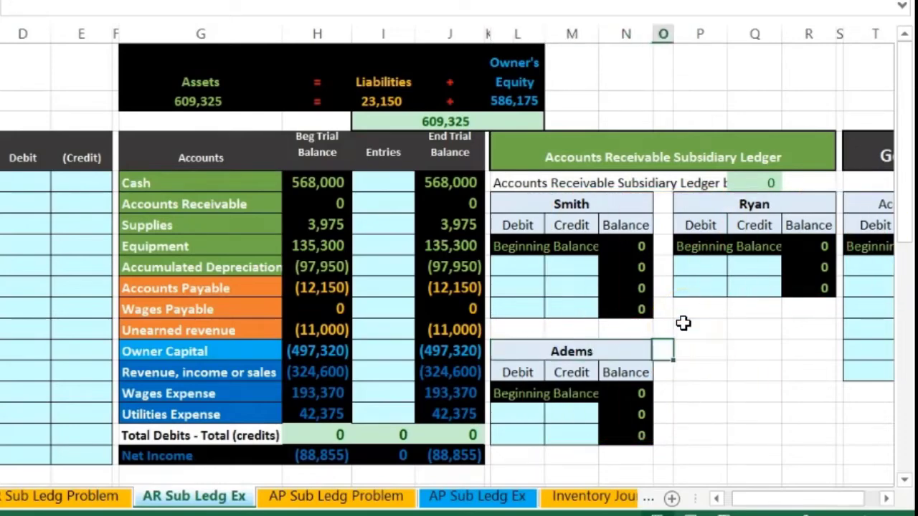
key("Right")
key("Right")
key("Right")
key("Right")
key("Right")
key("Right")
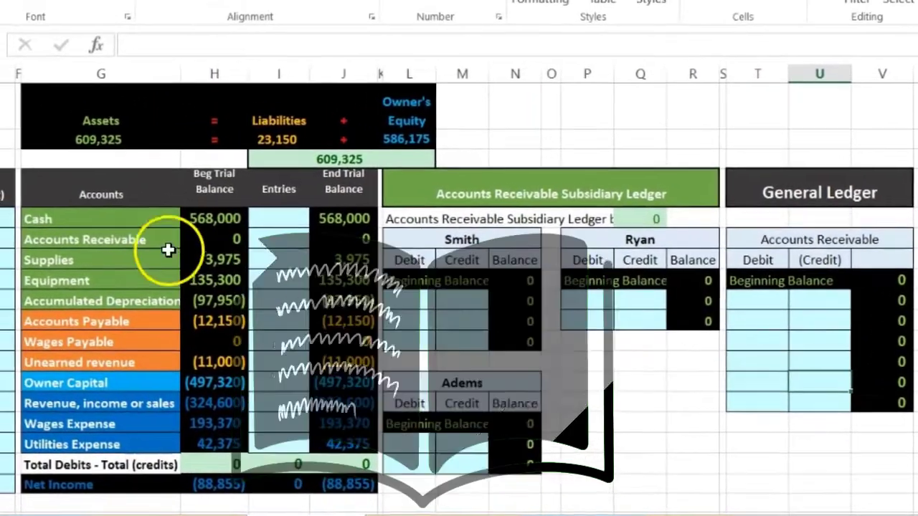
- Compare the trial balance's ending Accounts Receivable balance with the subsidiary ledger and the general ledger
left_click(86, 223)
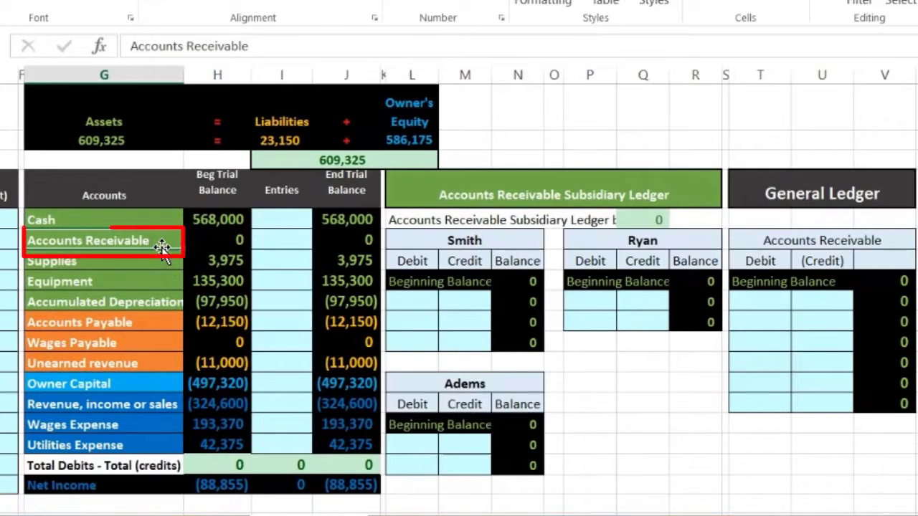
left_click(318, 243)
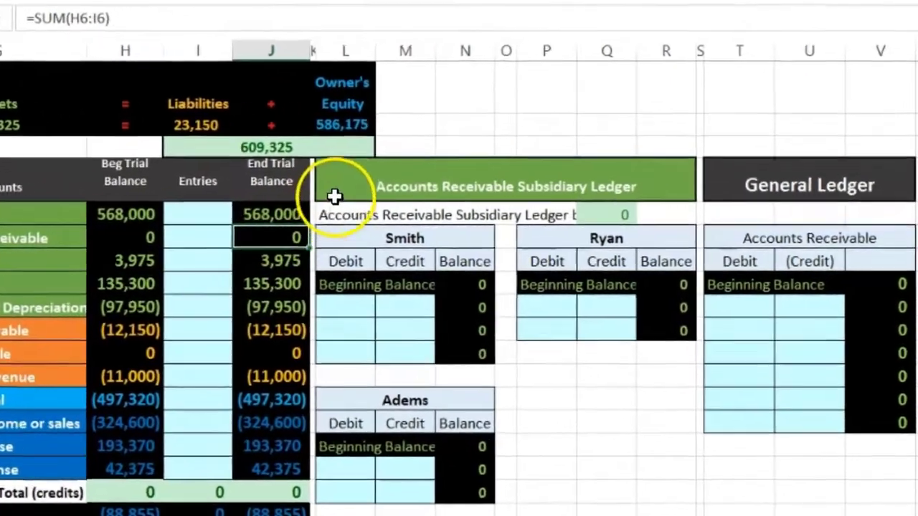
left_click(405, 194)
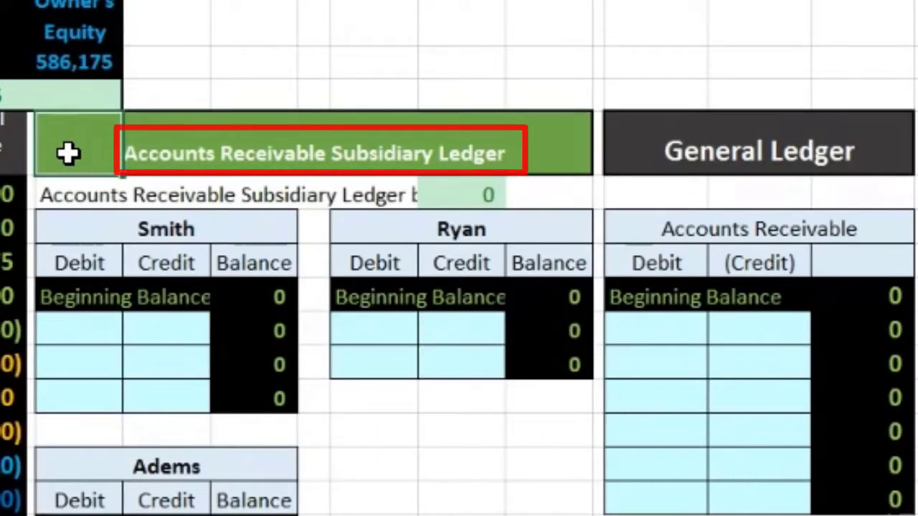
left_click(664, 138)
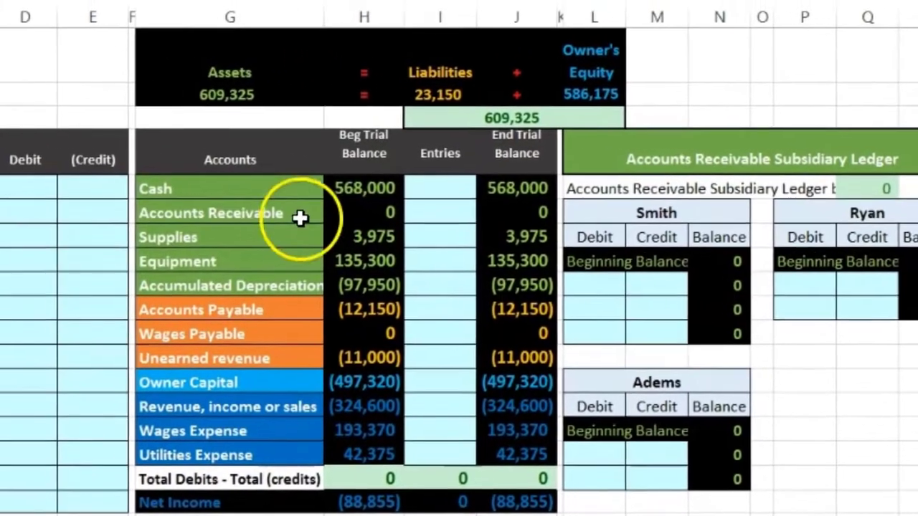
left_click(283, 212)
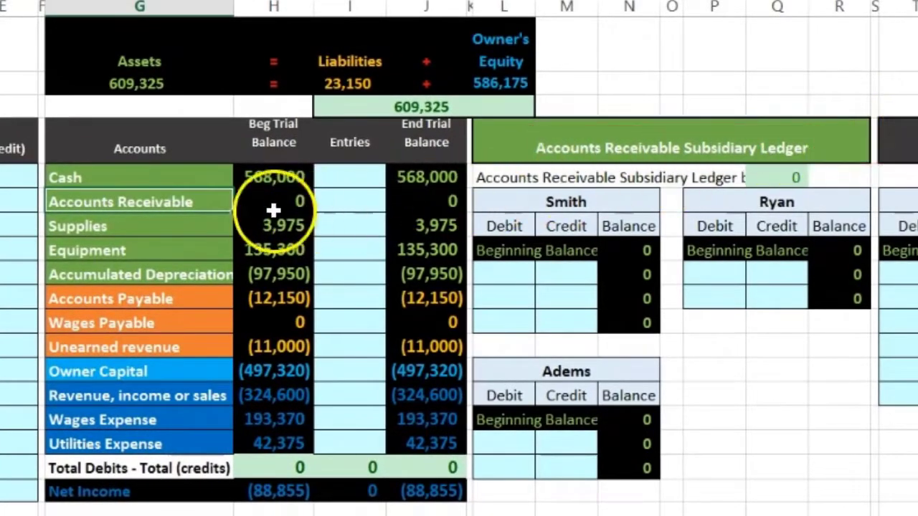
- Review the trial balance account groups in order: assets, liabilities, owner capital, then revenue and expenses
left_click(126, 178)
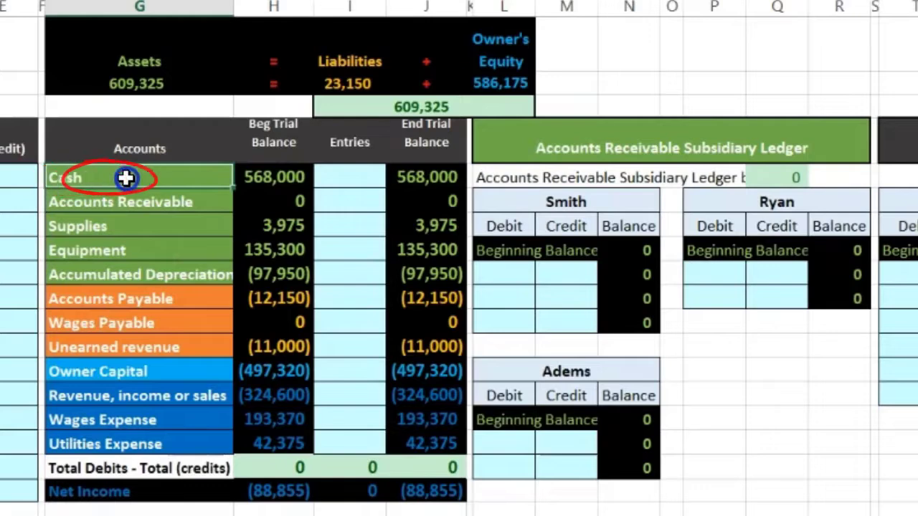
left_click_drag(125, 178, 122, 266)
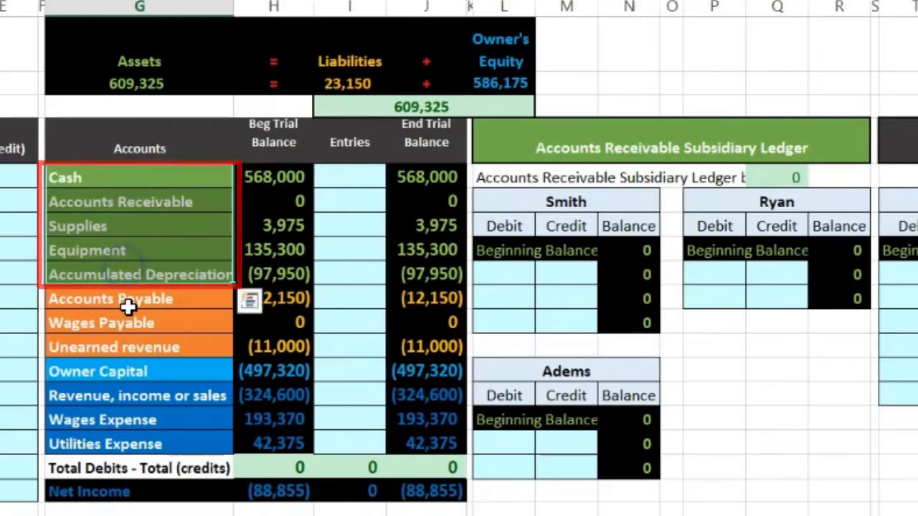
left_click_drag(127, 306, 131, 344)
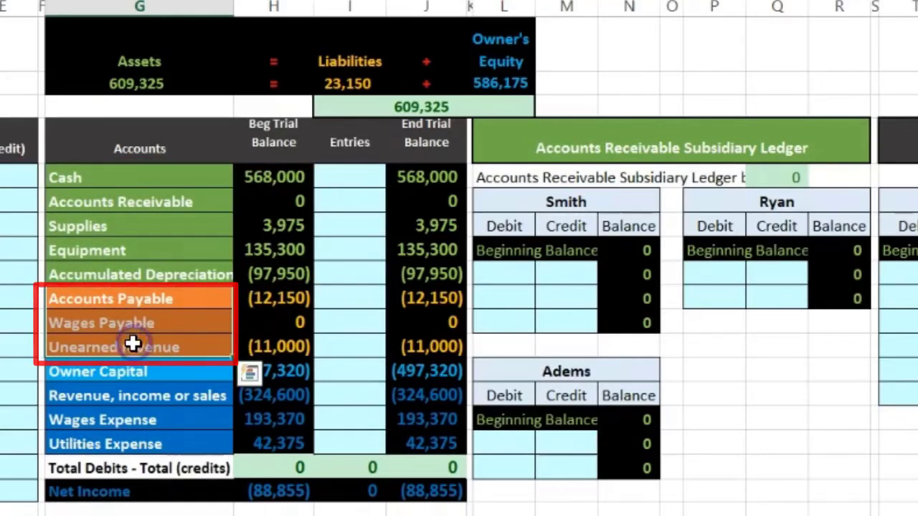
left_click(133, 369)
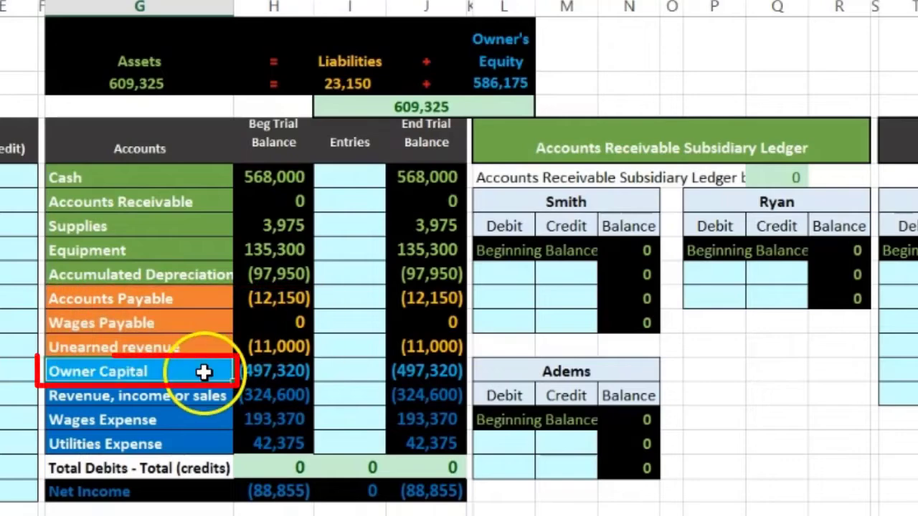
left_click_drag(200, 396, 195, 432)
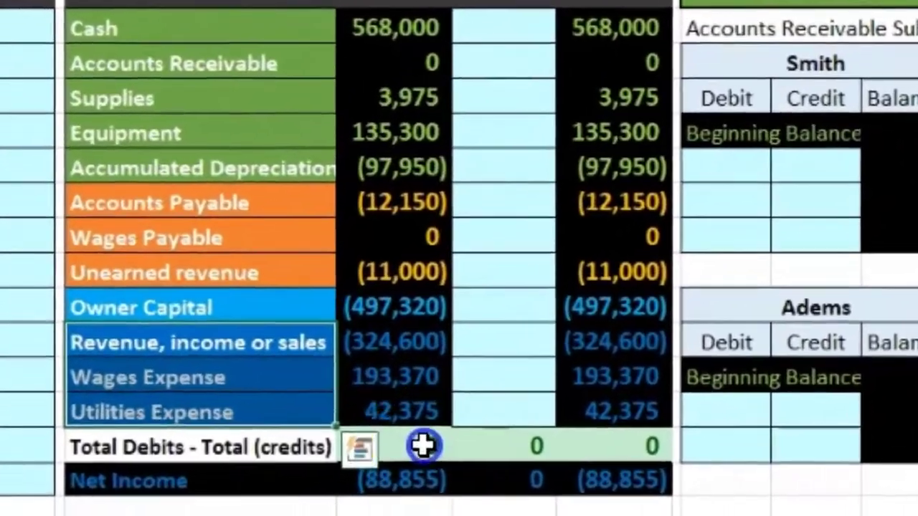
- Check the beginning trial balance's SUM formulas for total debits less credits and for net income
left_click(423, 446)
key("alt+equal")
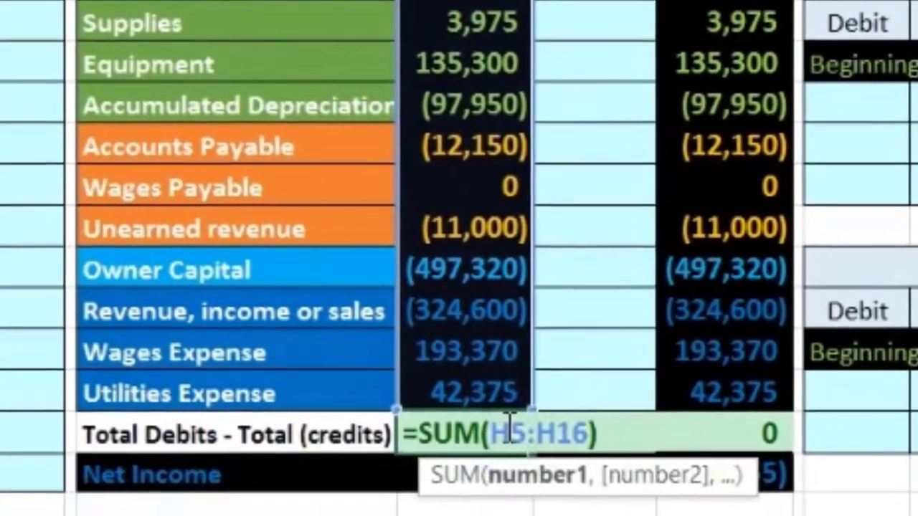
key("Return")
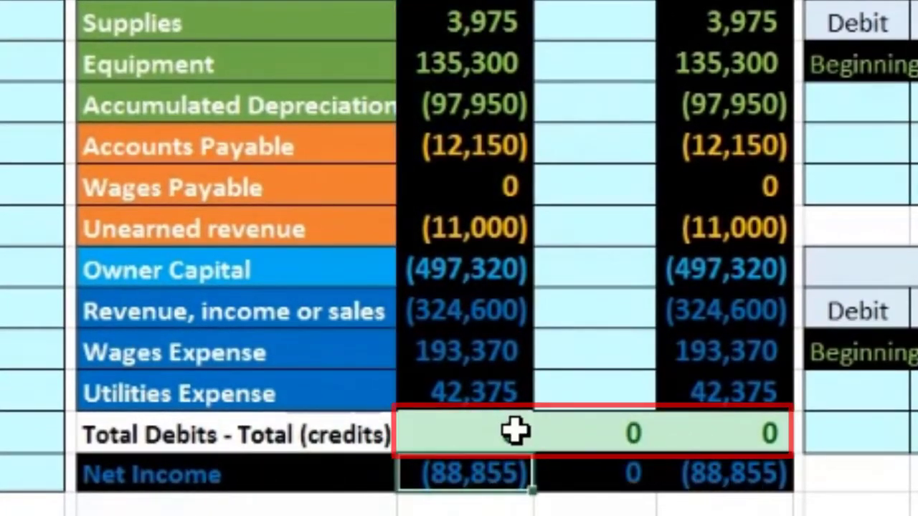
left_click(594, 390)
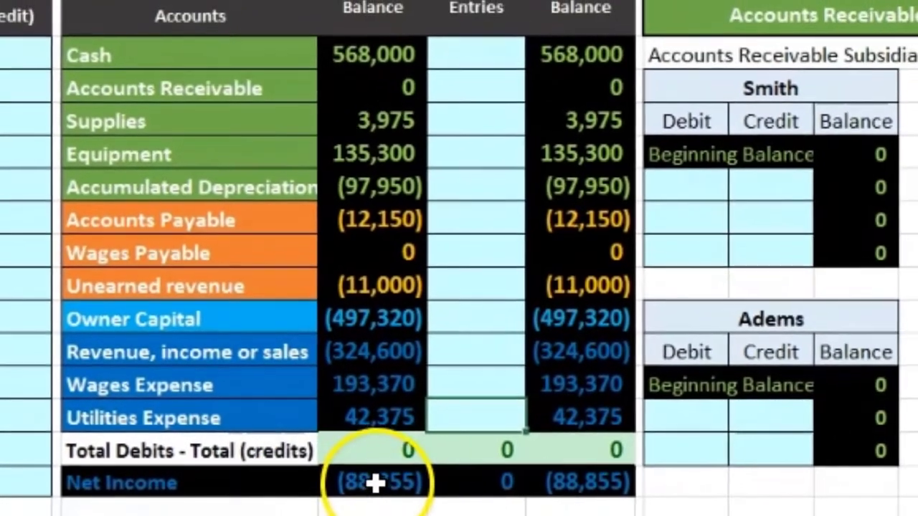
double_click(410, 479)
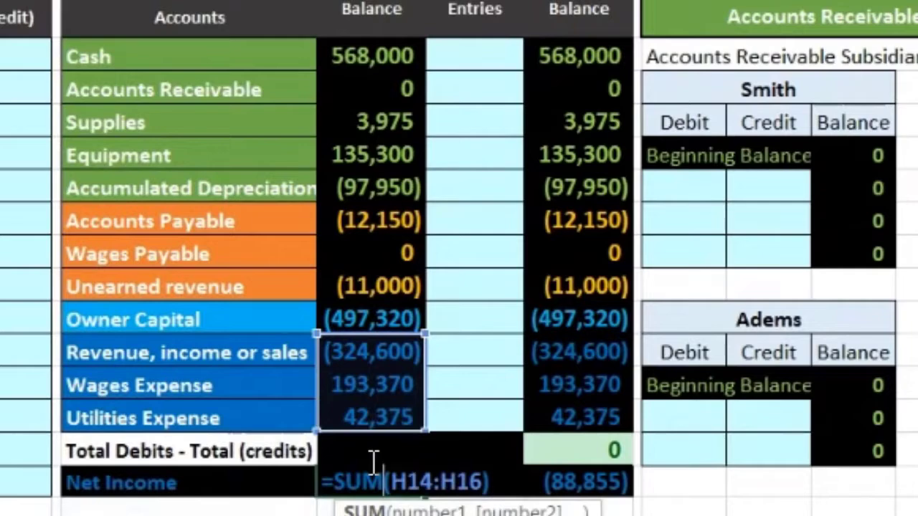
key("Return")
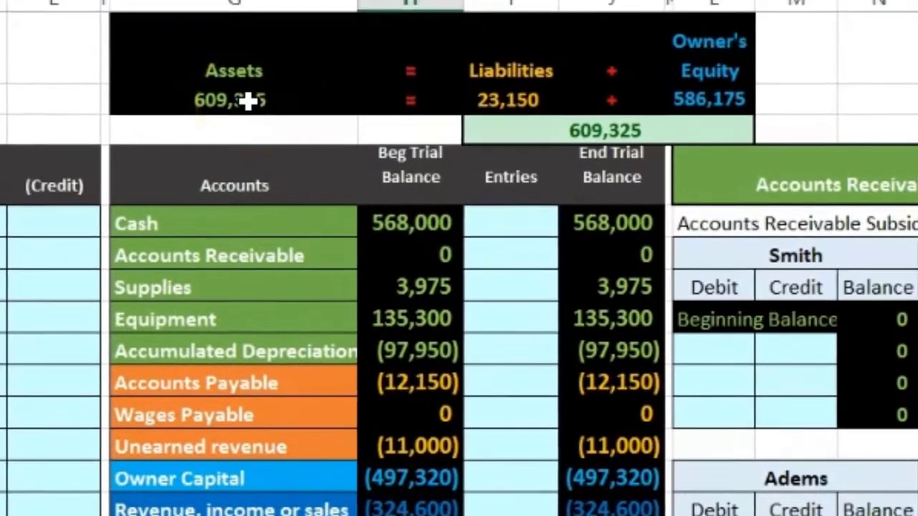
- Check the accounting equation's formulas for assets, liabilities and owner's equity above the trial balance
double_click(241, 69)
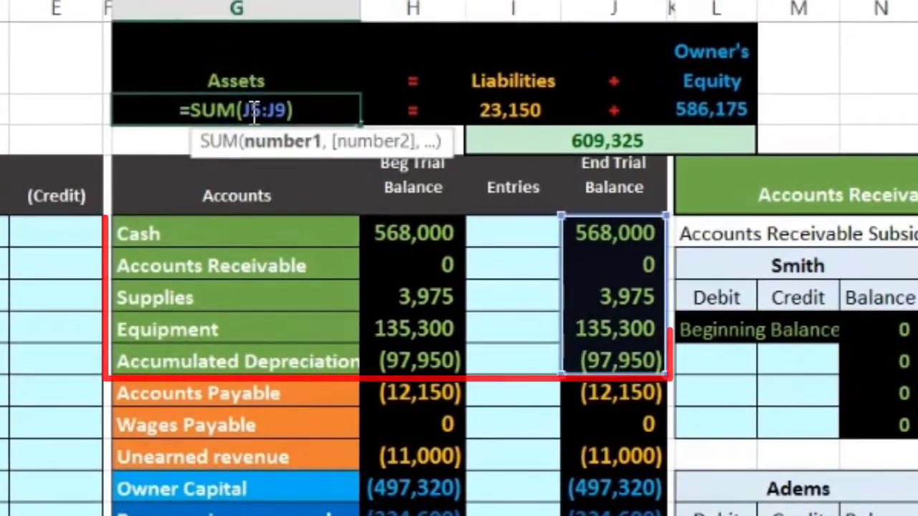
key("Tab")
left_click(499, 104)
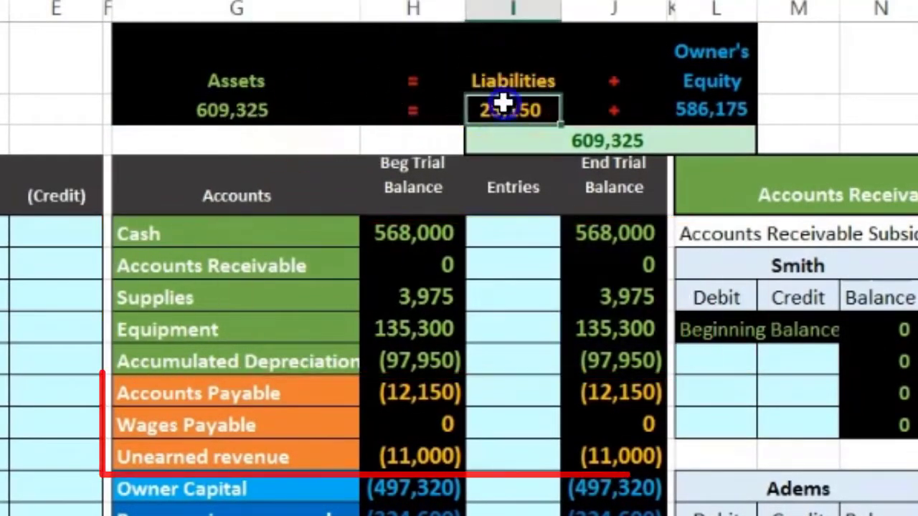
double_click(504, 104)
key("Tab")
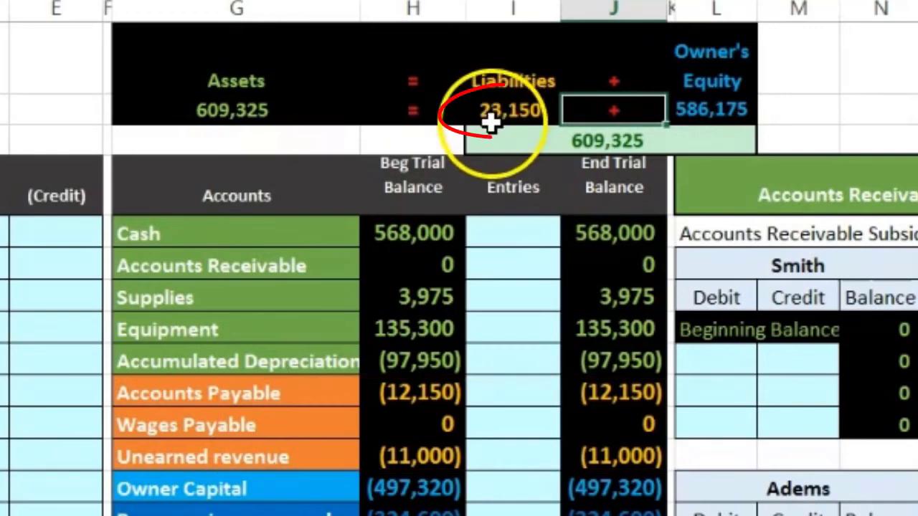
left_click(697, 110)
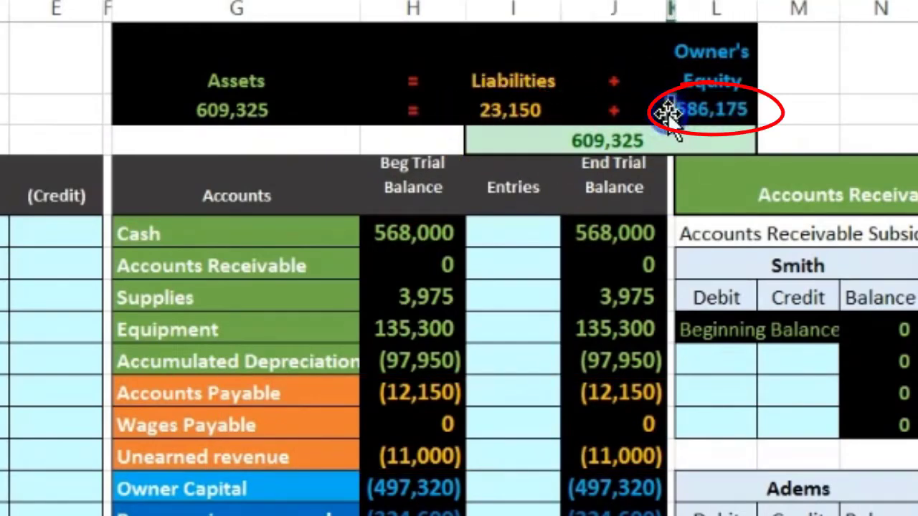
key("ctrl+Left")
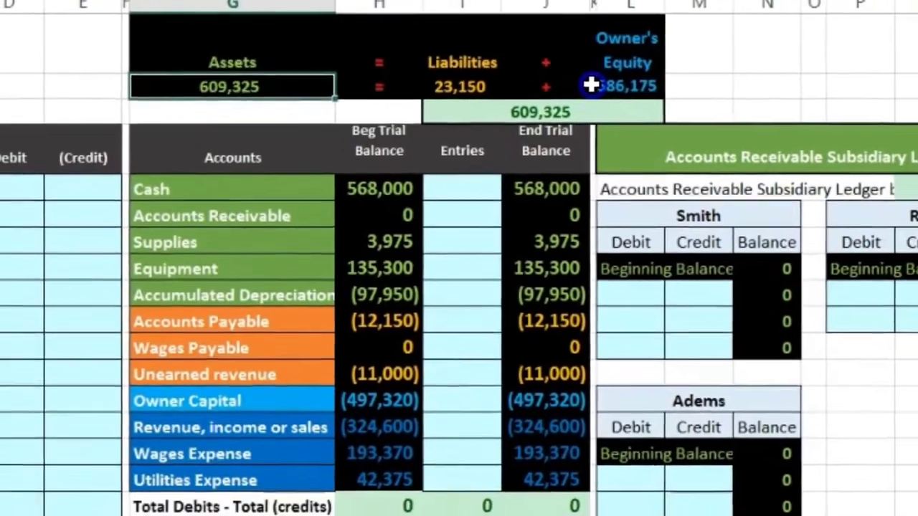
double_click(591, 85)
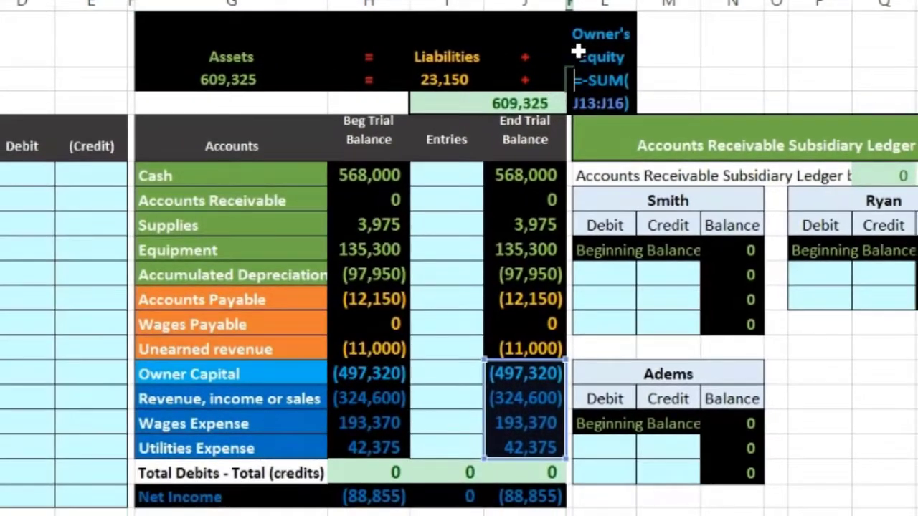
key("Return")
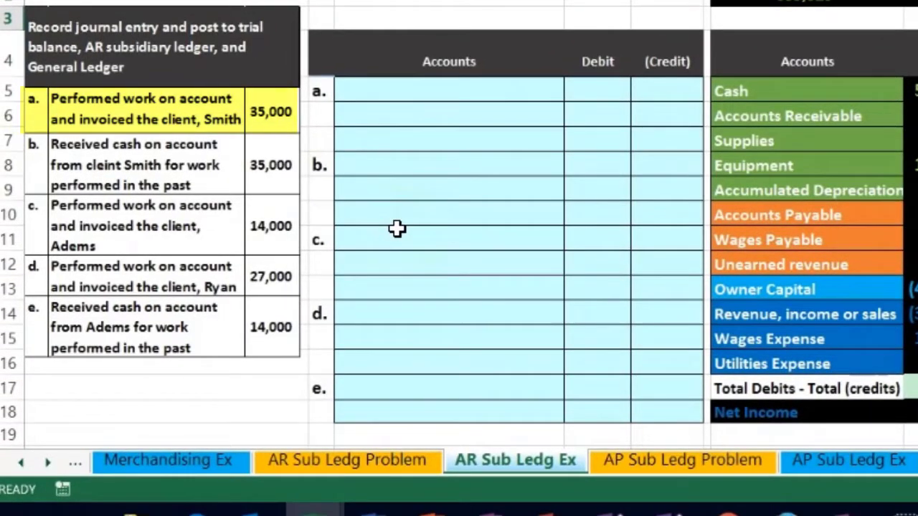
- Review the trial balance's Cash and Accounts Receivable rows to identify the account affected by transaction a
left_click(375, 182)
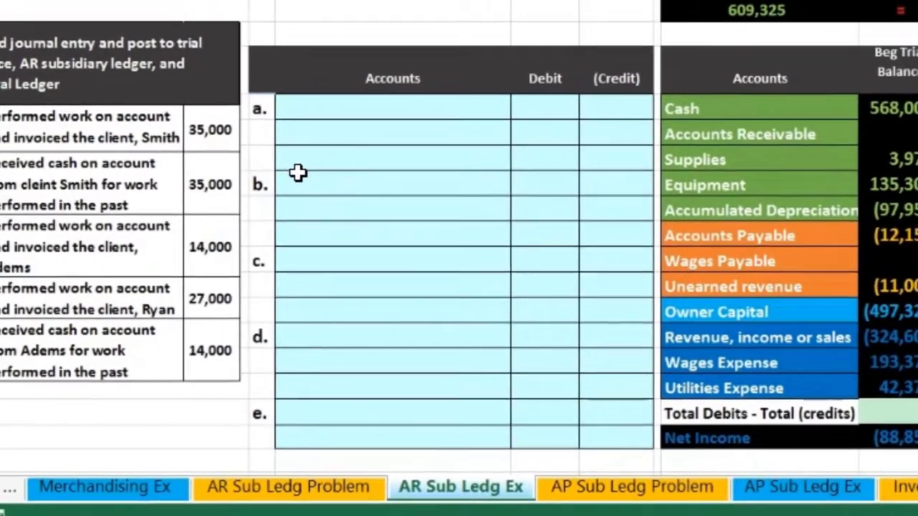
left_click(459, 114)
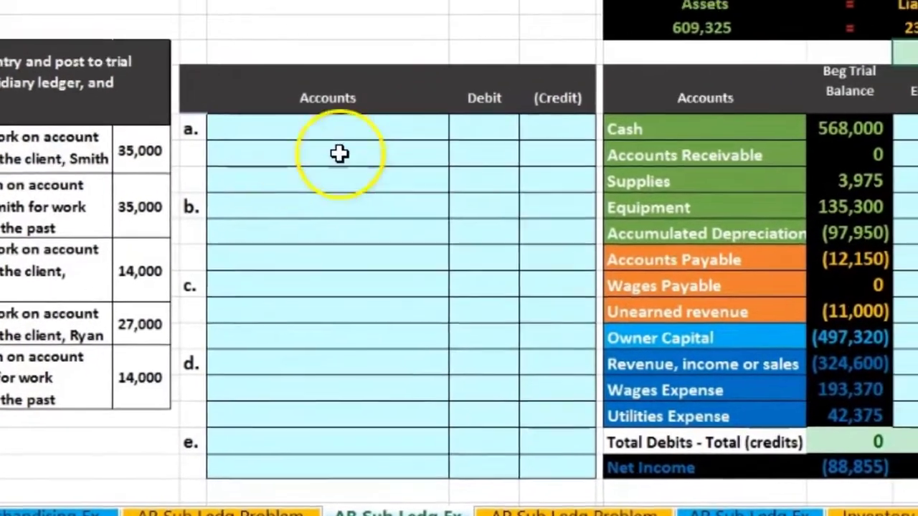
left_click(739, 129)
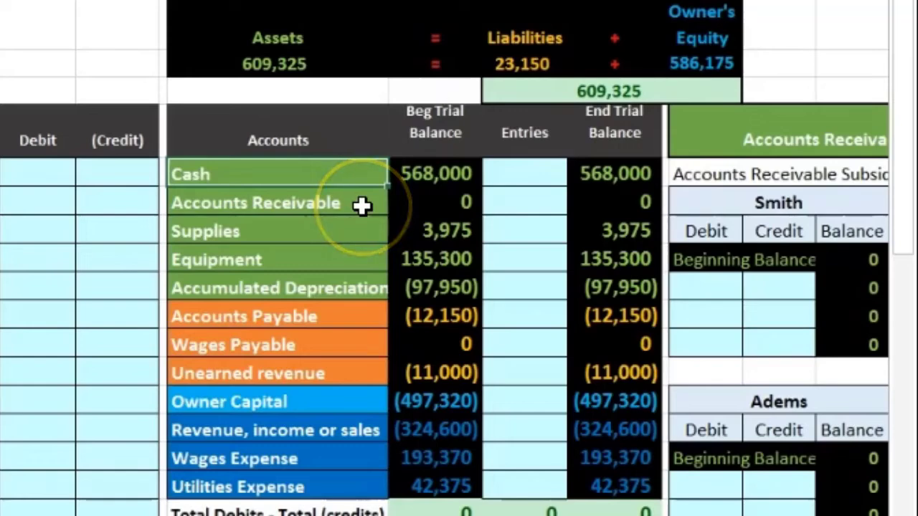
left_click(363, 206)
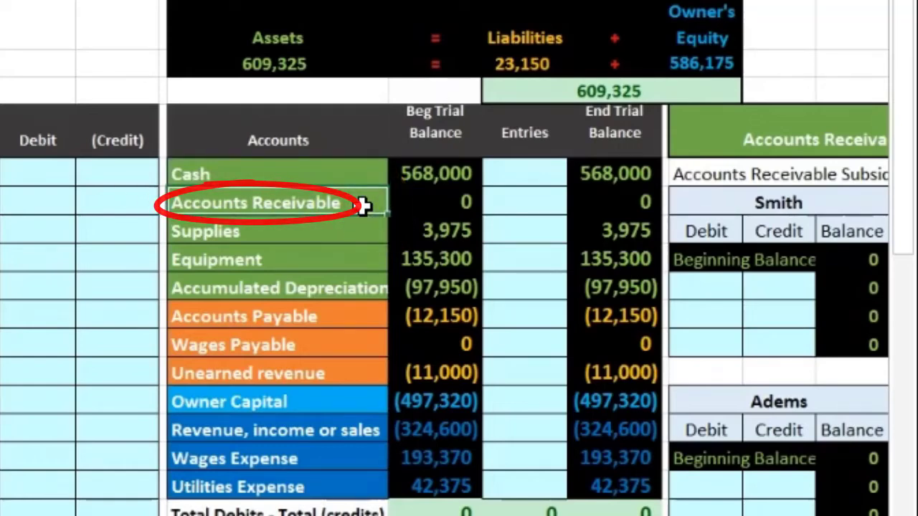
left_click(362, 206)
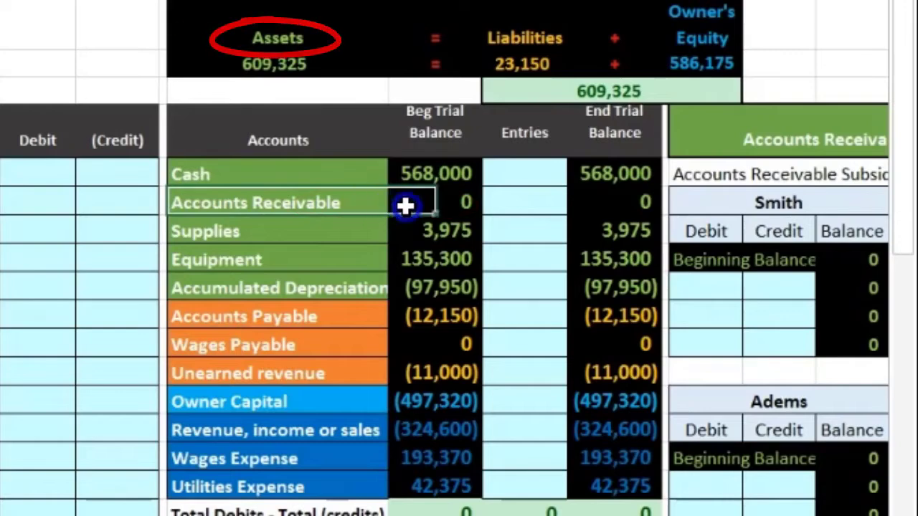
left_click_drag(558, 209, 585, 209)
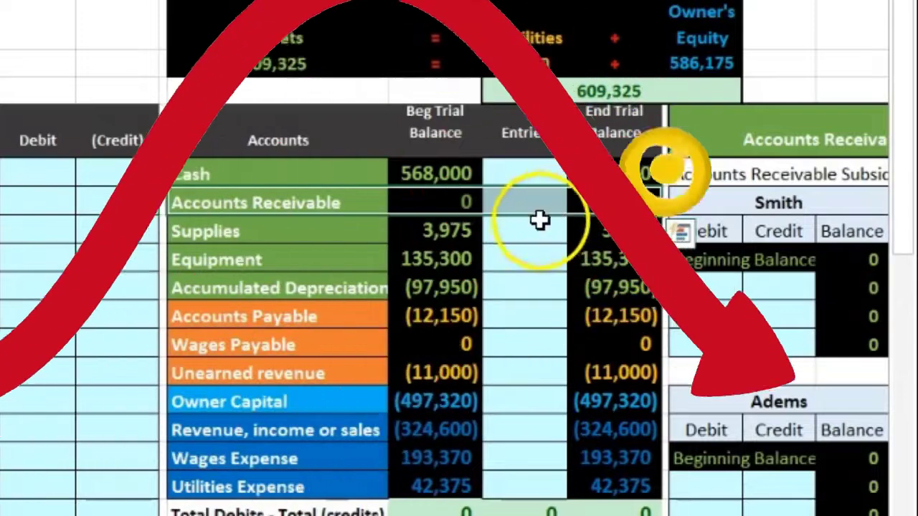
- Copy the Accounts Receivable name from the trial balance into the first account line of journal entry a as values only
right_click(324, 198)
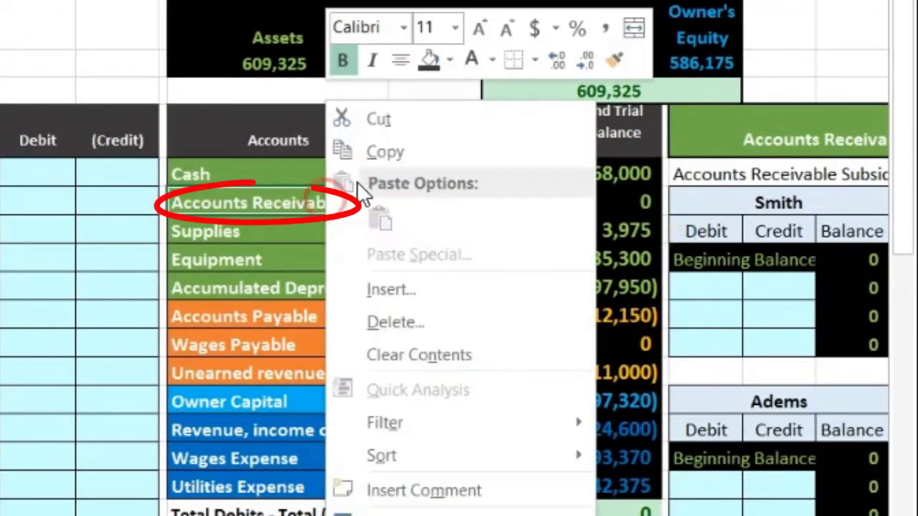
left_click(369, 162)
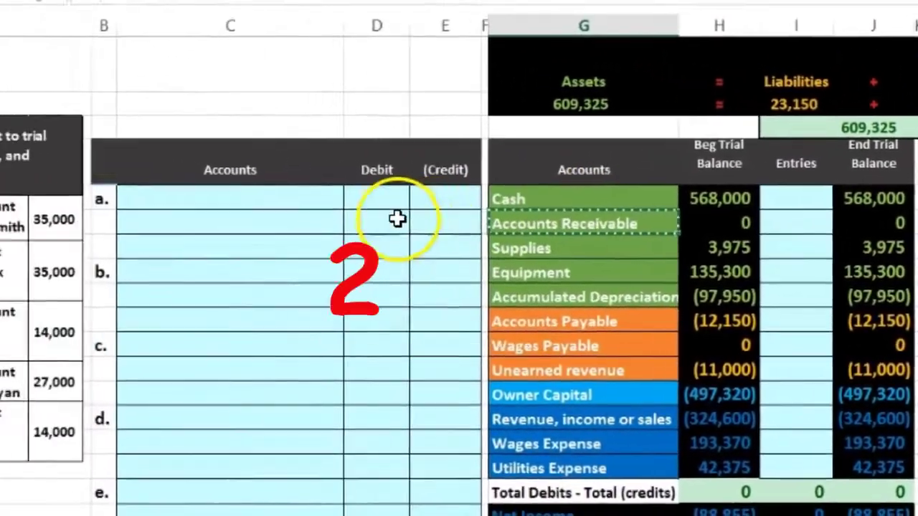
left_click(370, 208)
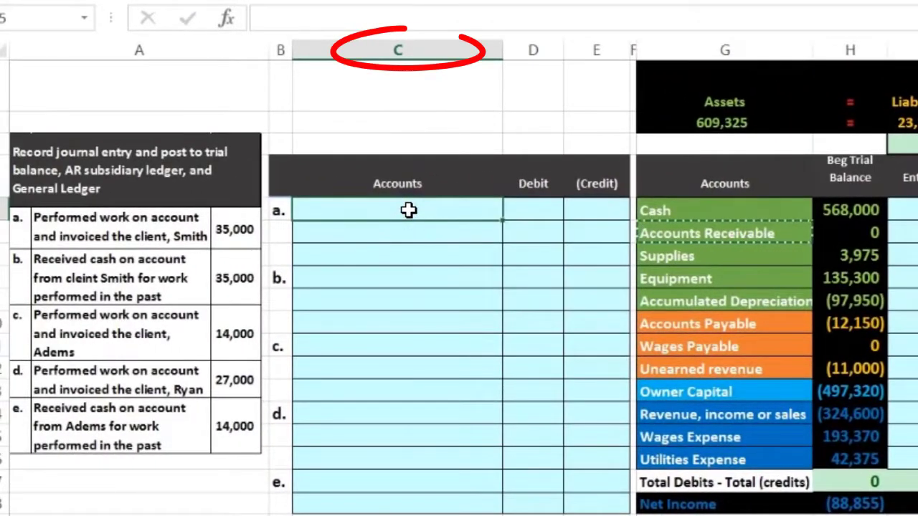
right_click(408, 209)
left_click(485, 248)
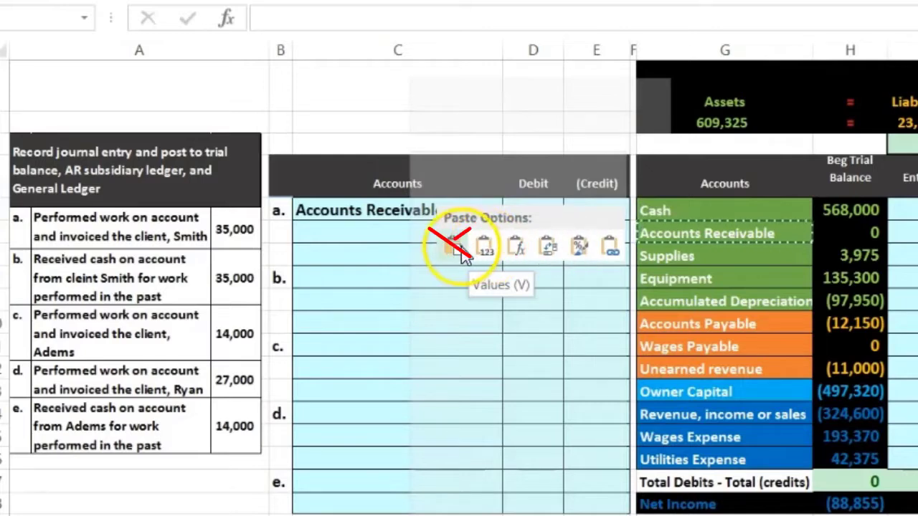
left_click(486, 257)
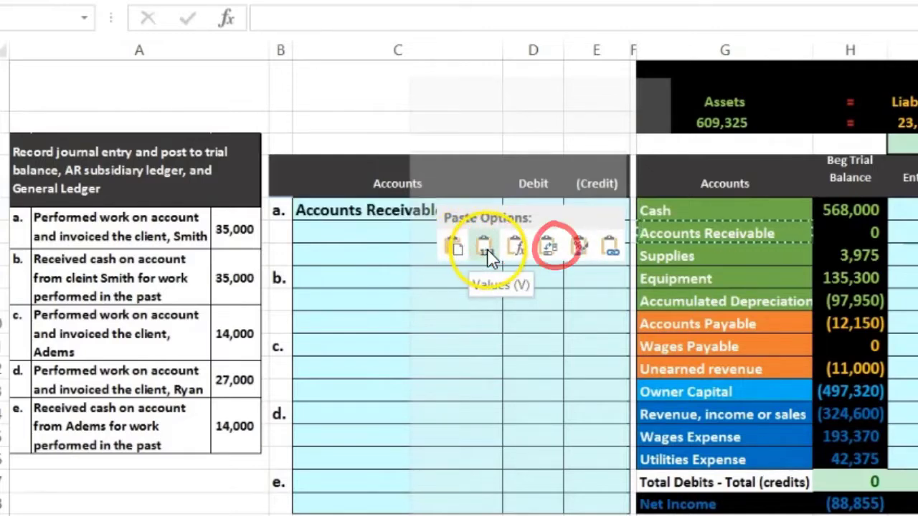
- Enter journal entry a's amounts: 35,000 as the Accounts Receivable debit and -35000 as the credit one row below
left_click(530, 211)
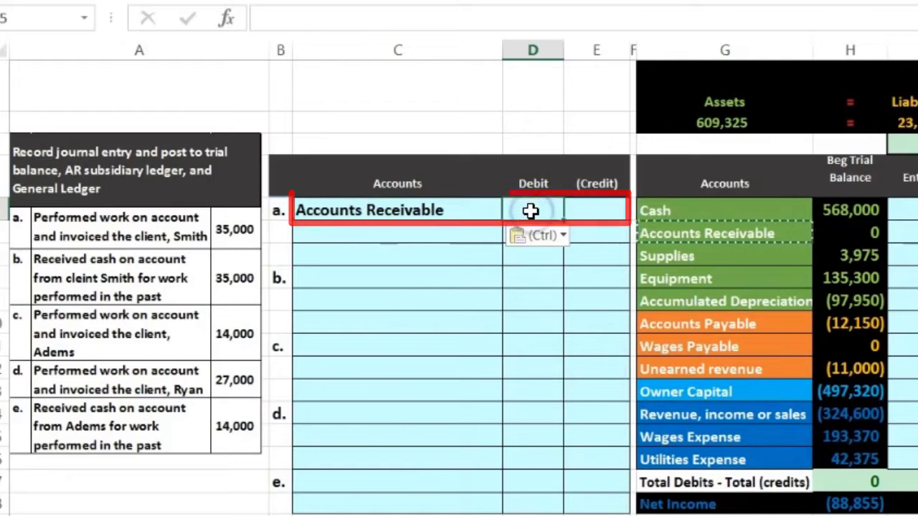
left_click(523, 200)
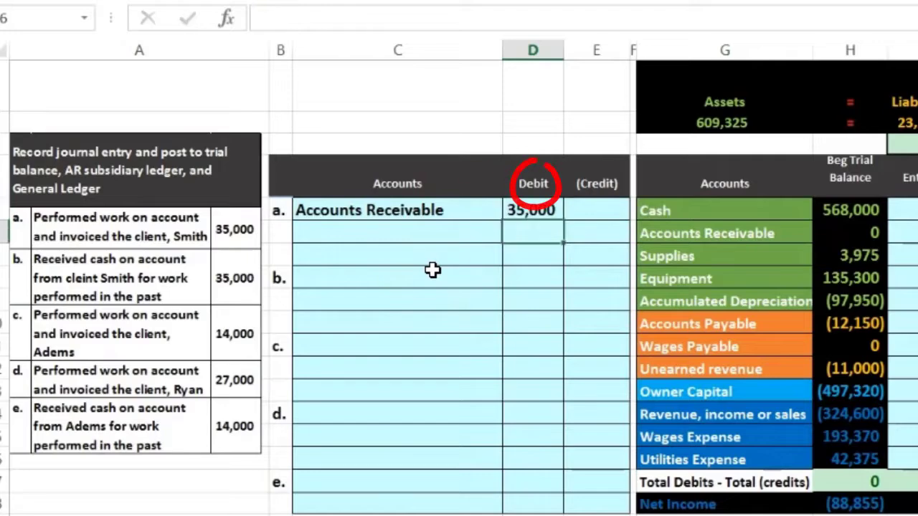
key("Right")
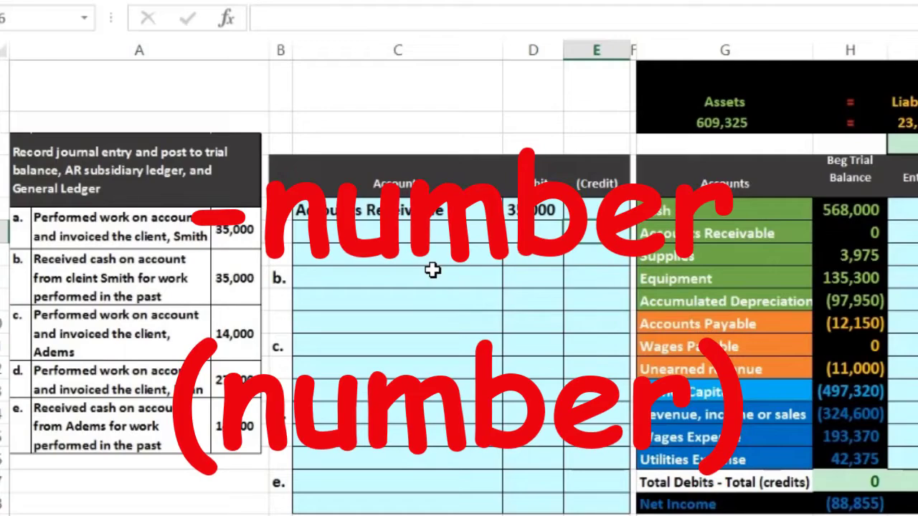
type("-35000")
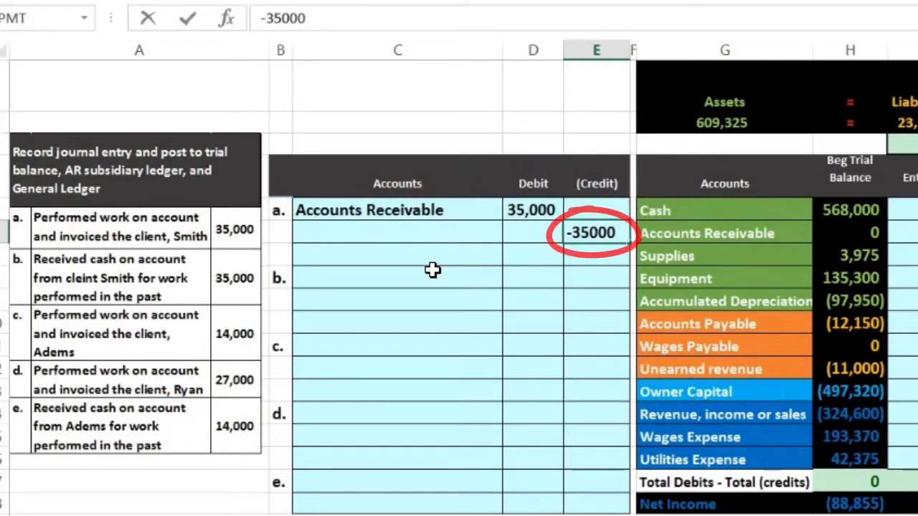
key("Return")
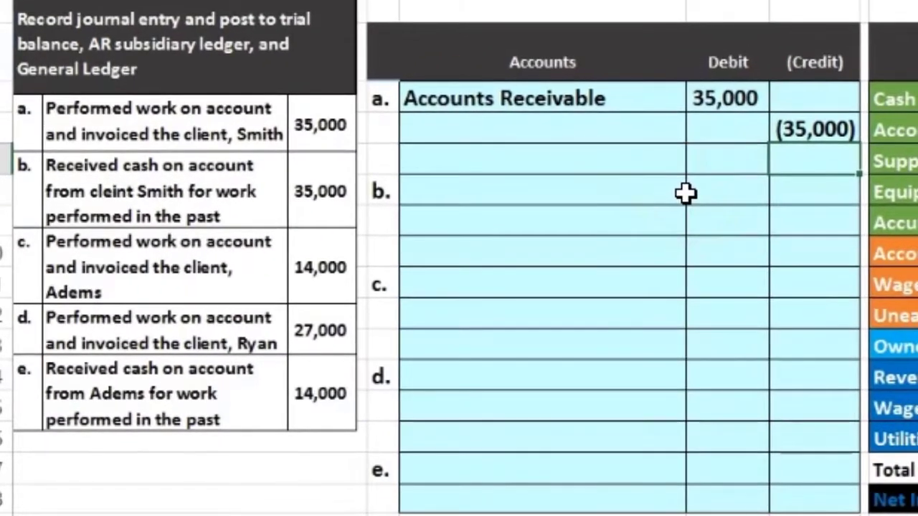
- Copy the account name "Revenue, income or sales" from the trial balance into the credit line of journal entry a
left_click(615, 134)
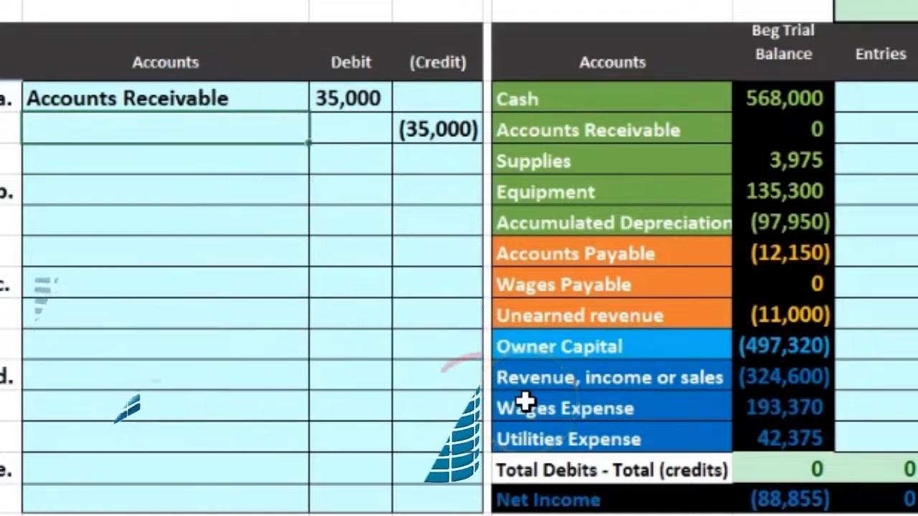
left_click(668, 380)
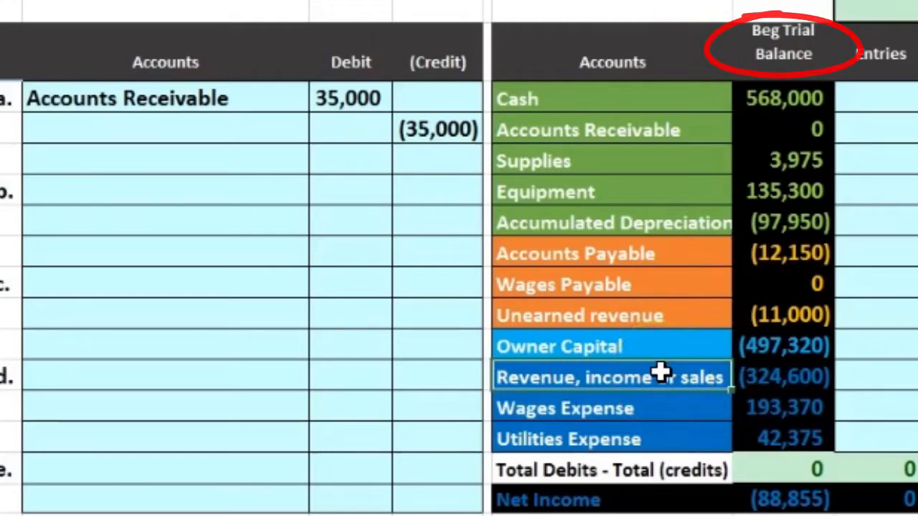
right_click(660, 372)
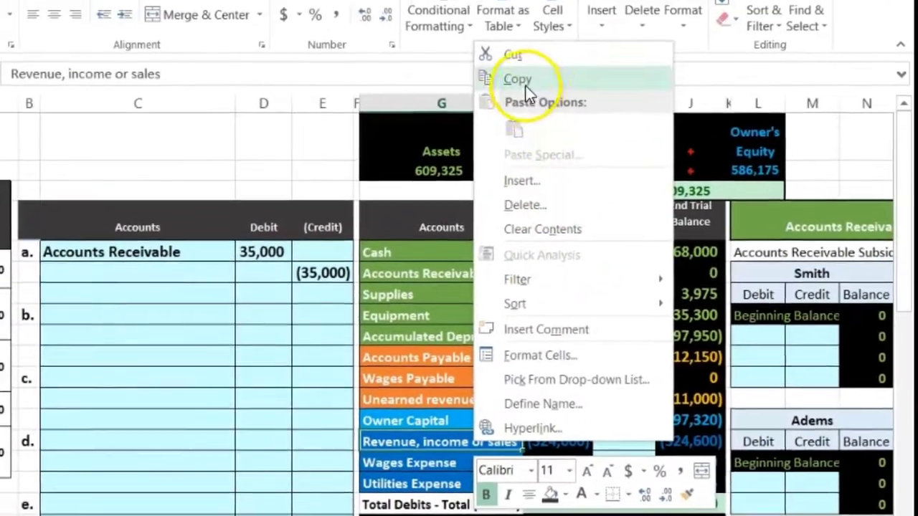
left_click(525, 86)
left_click(154, 273)
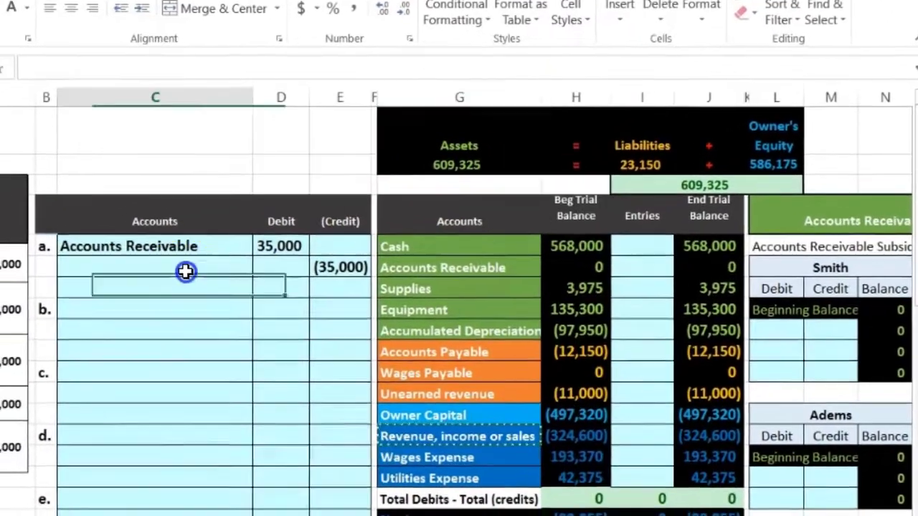
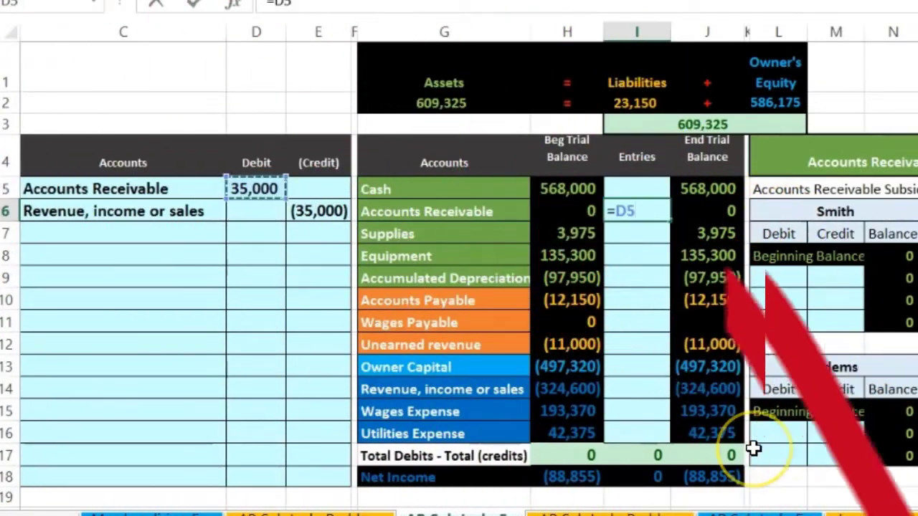
- Post entry a to the trial balance's Entries column, linking Accounts Receivable to D5 and Revenue, income or sales to E6
key("Return")
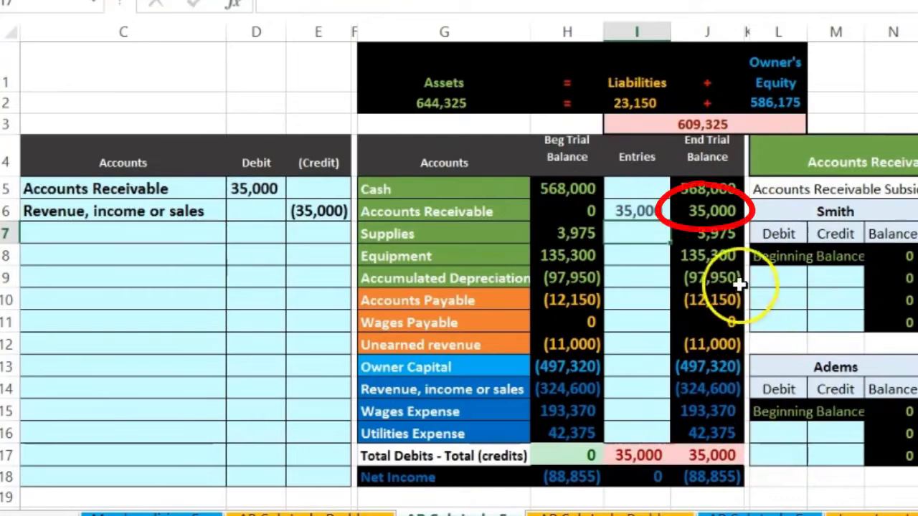
left_click(713, 211)
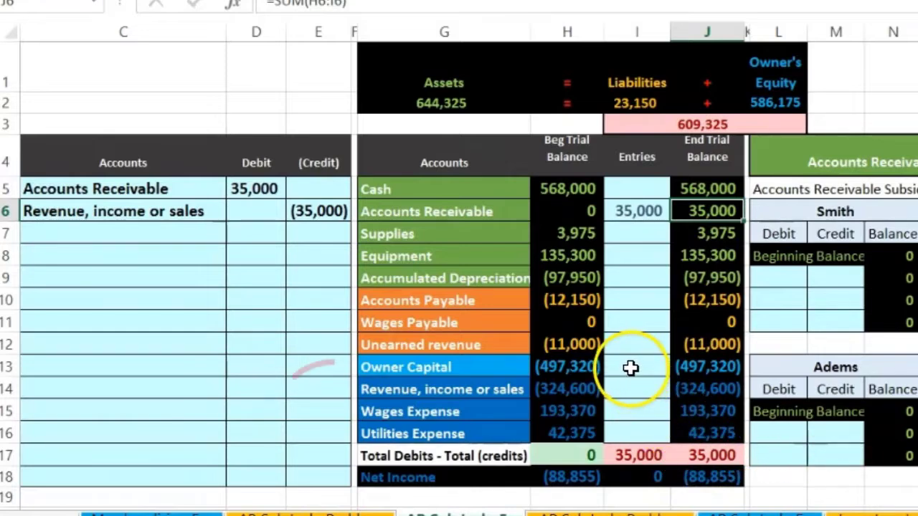
left_click(630, 389)
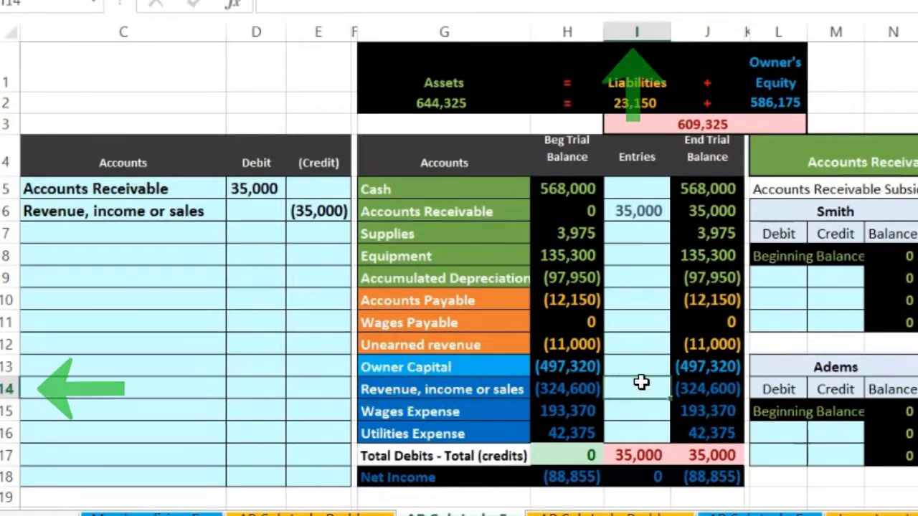
type("=")
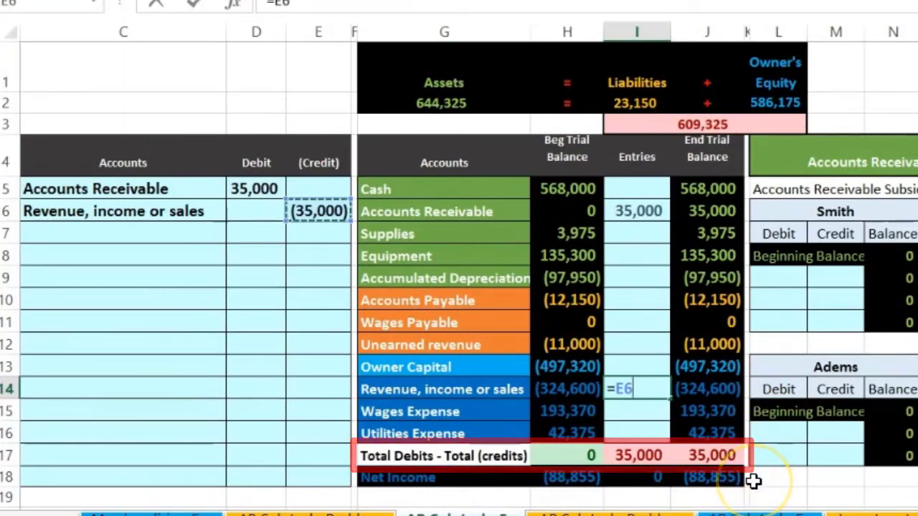
key("Return")
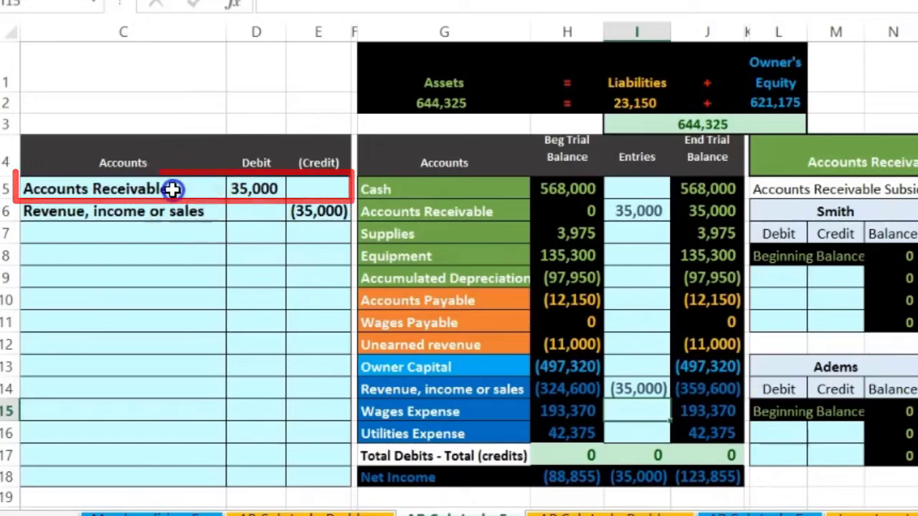
- Post entry a's Accounts Receivable debit to the invoiced client's subsidiary ledger by linking its first debit line to D5
left_click_drag(177, 187, 233, 188)
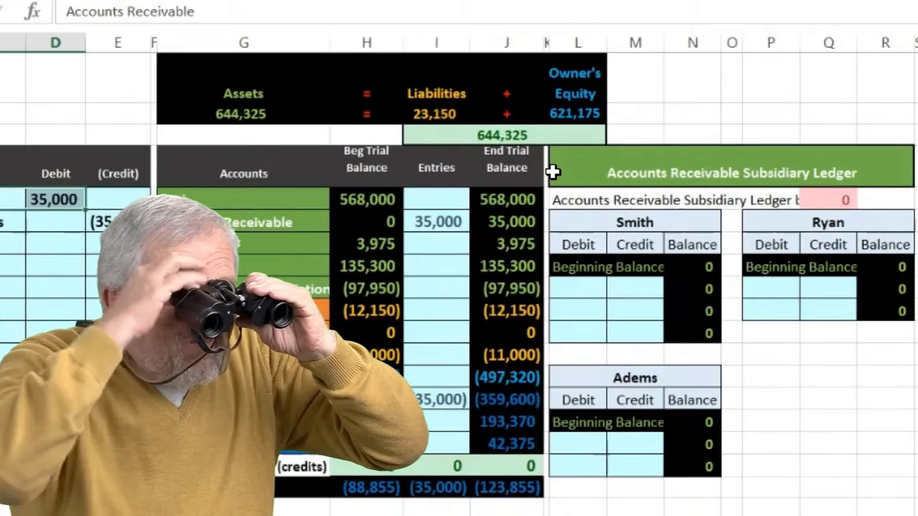
left_click(529, 219)
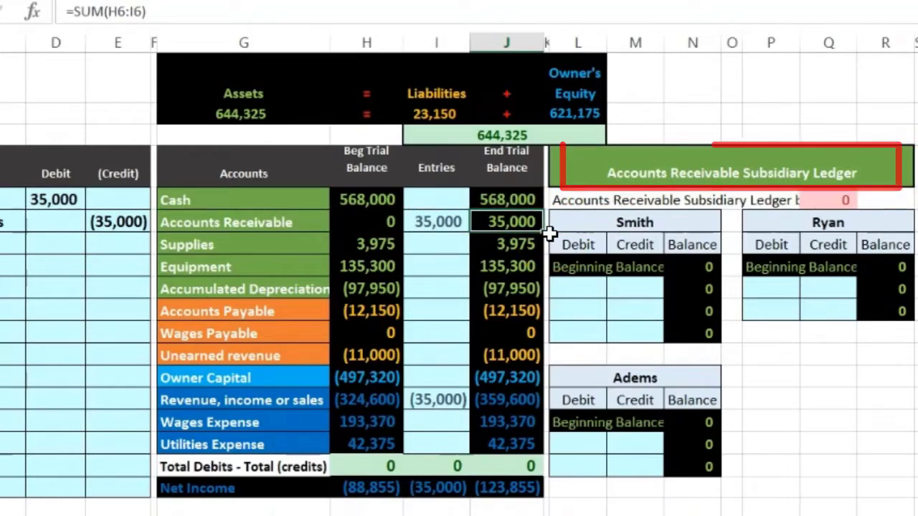
left_click(580, 289)
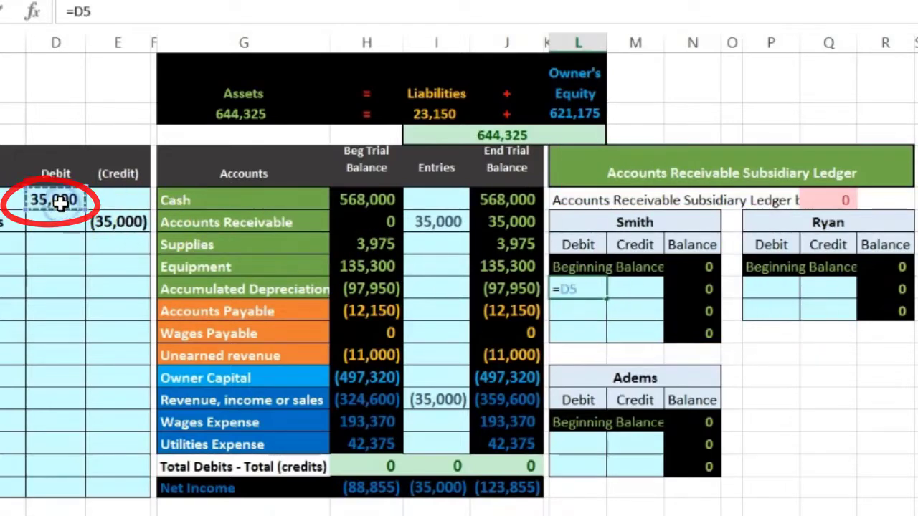
key("Return")
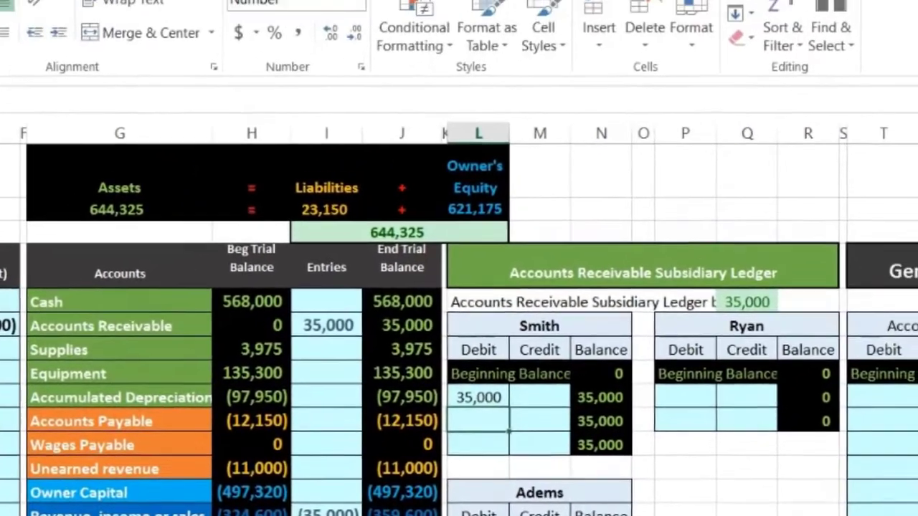
- Post entry a's 35,000 debit to the general ledger's Accounts Receivable account, on the first debit line under Beginning Balance, using a cell reference
left_click(692, 311)
key("Right")
key("Right")
key("Right")
key("Right")
key("Right")
key("Right")
key("Right")
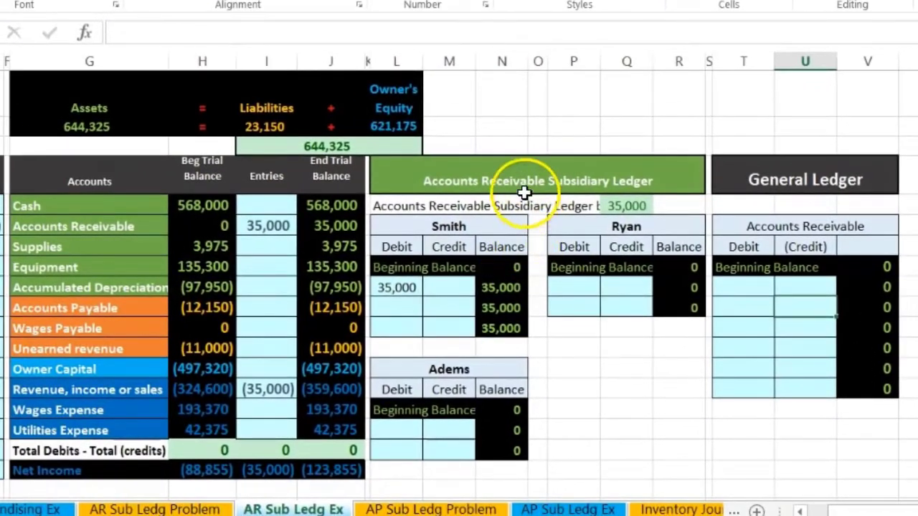
left_click(524, 193)
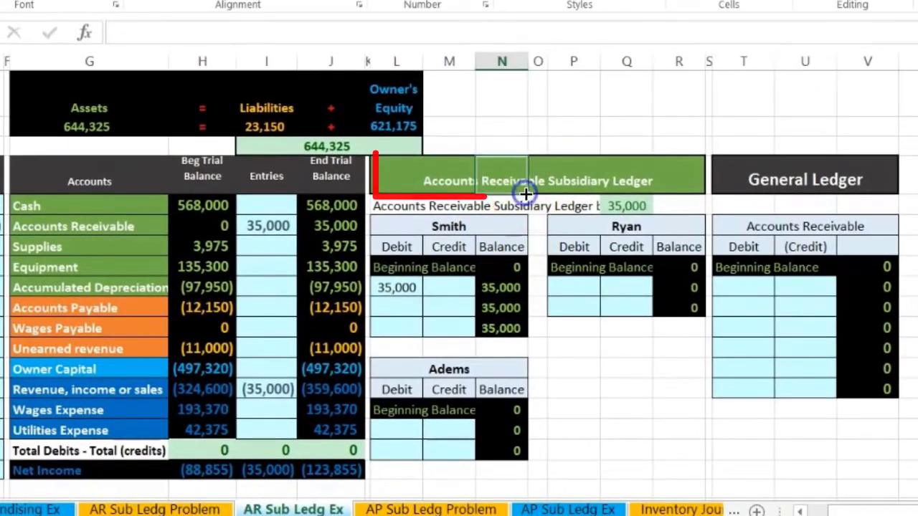
left_click(736, 179)
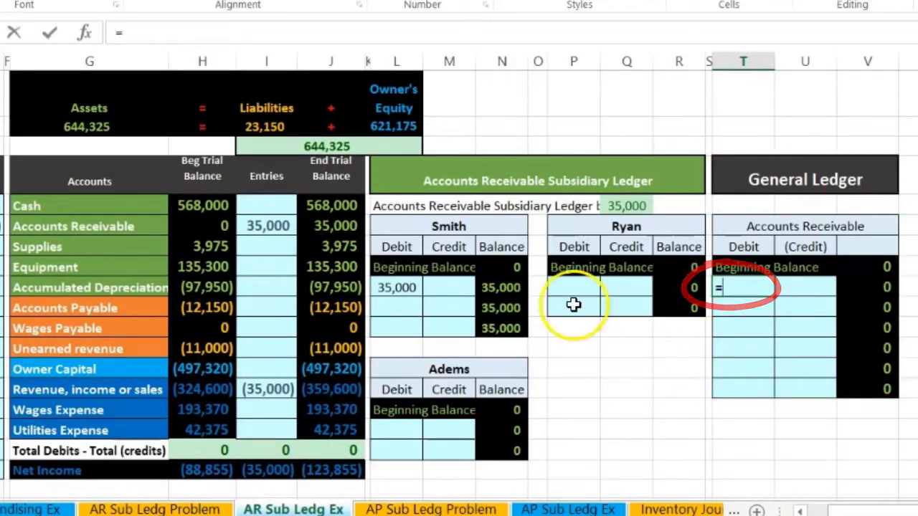
key("Return")
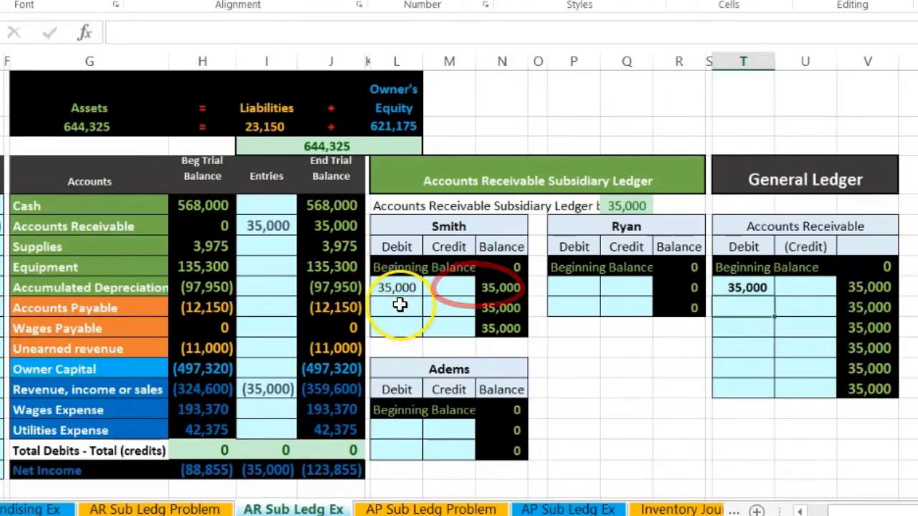
left_click_drag(404, 171, 852, 171)
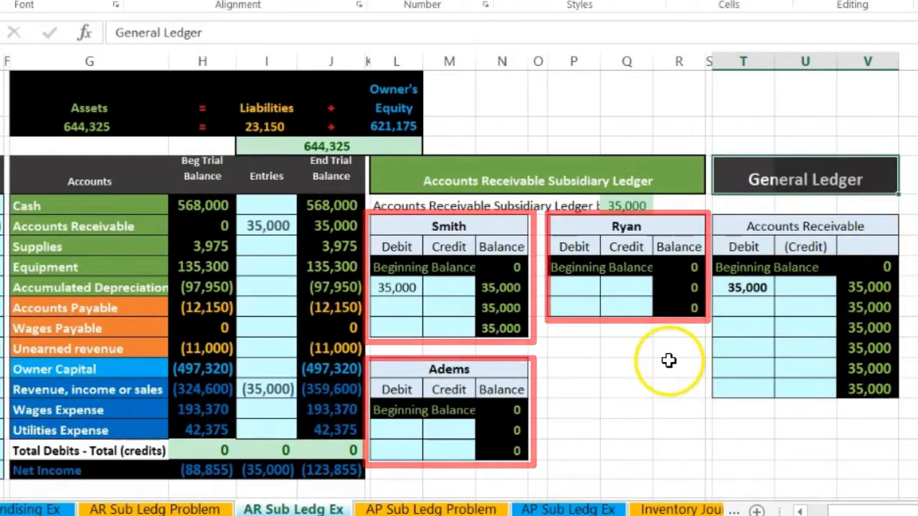
- Compare the Accounts Receivable balance in the general ledger with the subsidiary ledger total and the ending trial balance
left_click(869, 389)
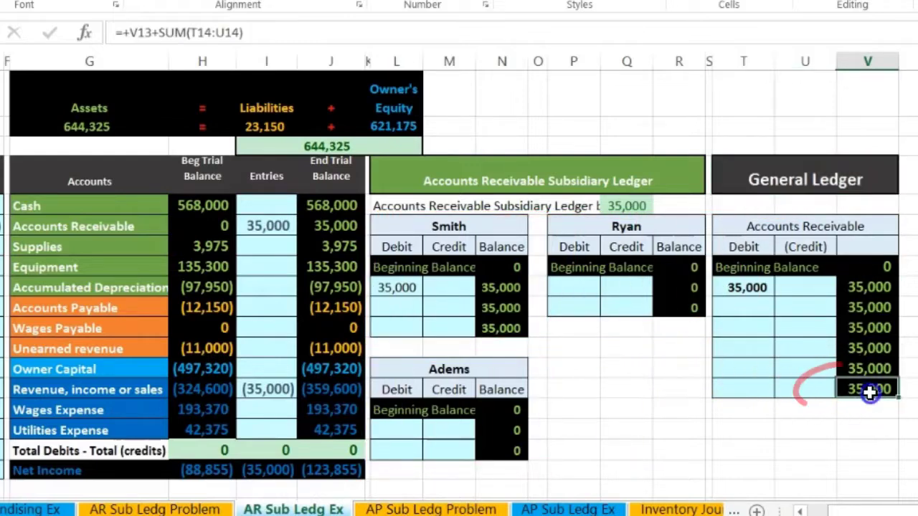
double_click(624, 207)
key("Return")
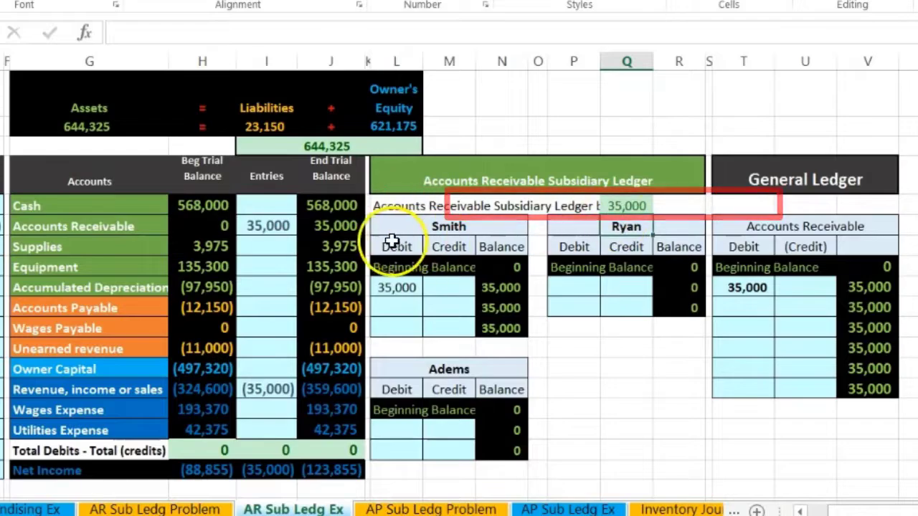
left_click(335, 226)
key("Left")
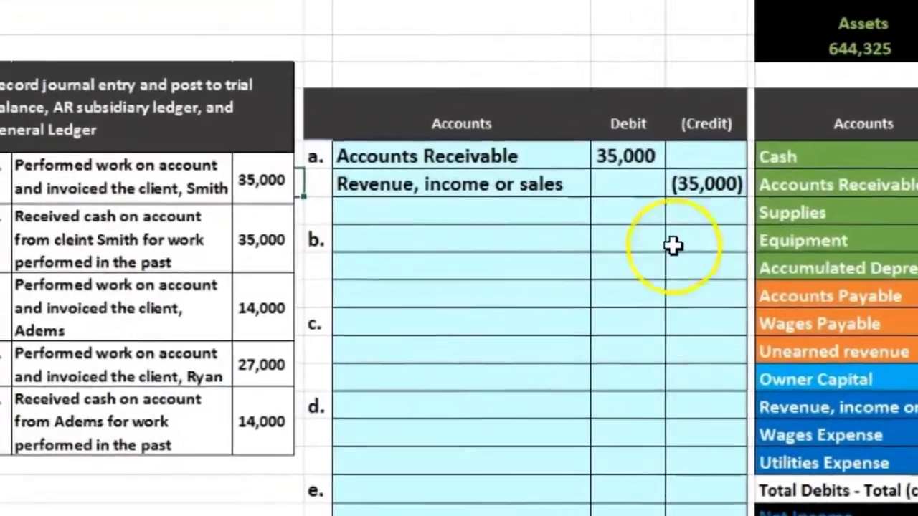
- Copy the account name "Cash" from the trial balance into journal entry b's debit line, pasting values only
left_click(585, 225)
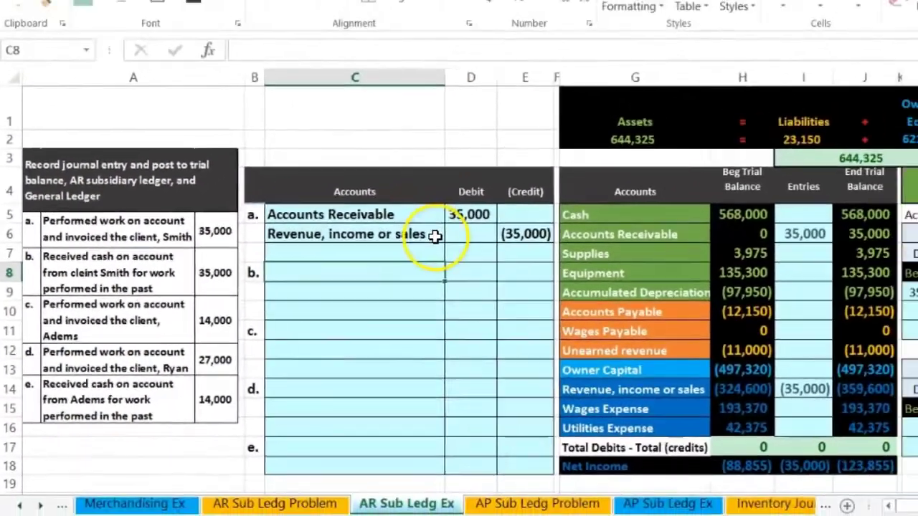
left_click(570, 214)
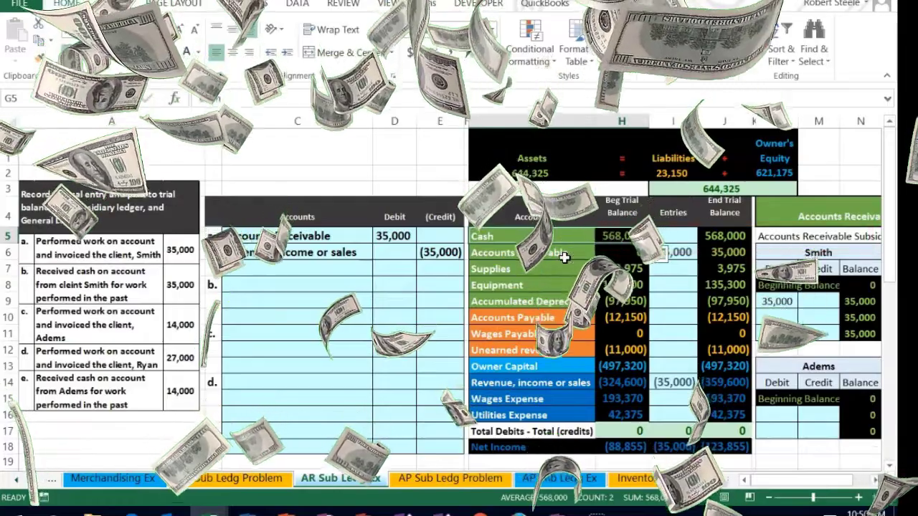
left_click(621, 235)
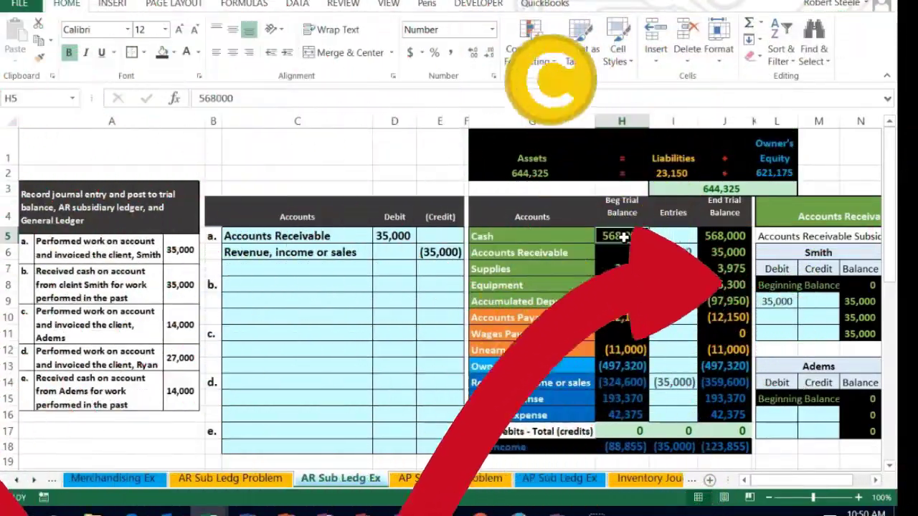
left_click(552, 236)
right_click(552, 239)
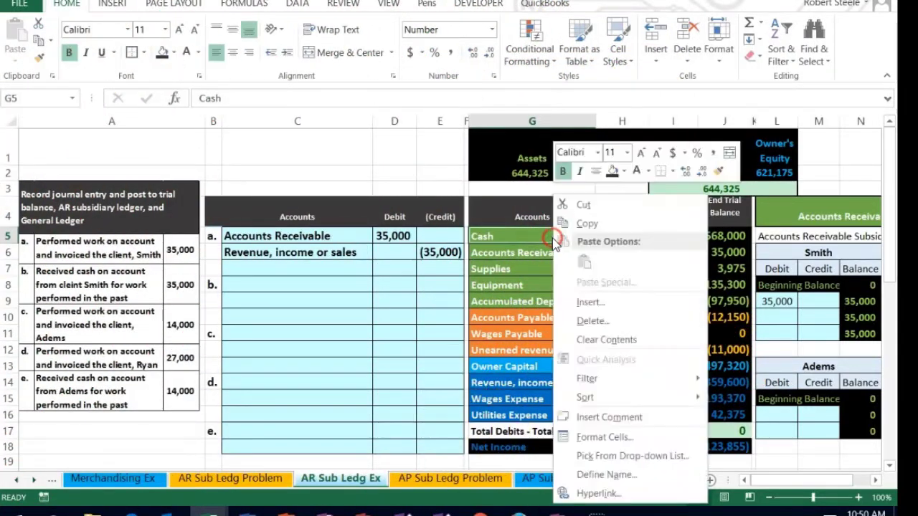
left_click(586, 223)
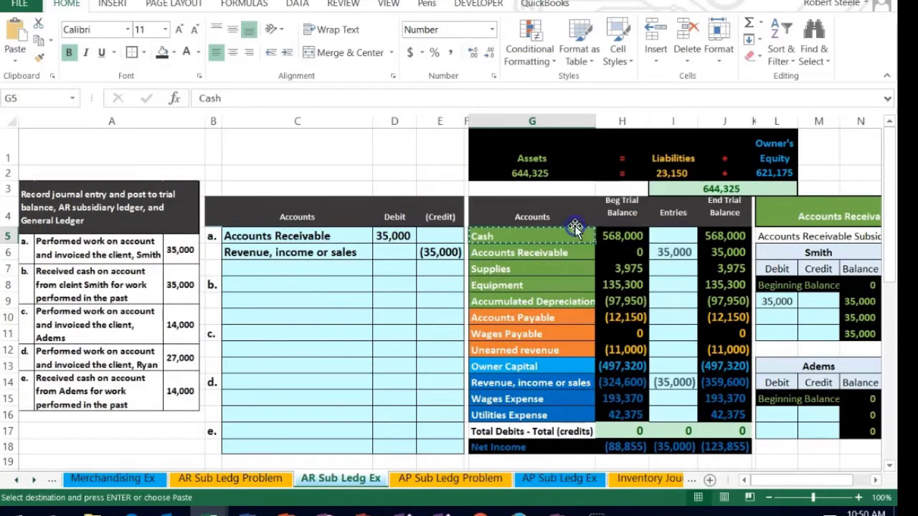
left_click(297, 286)
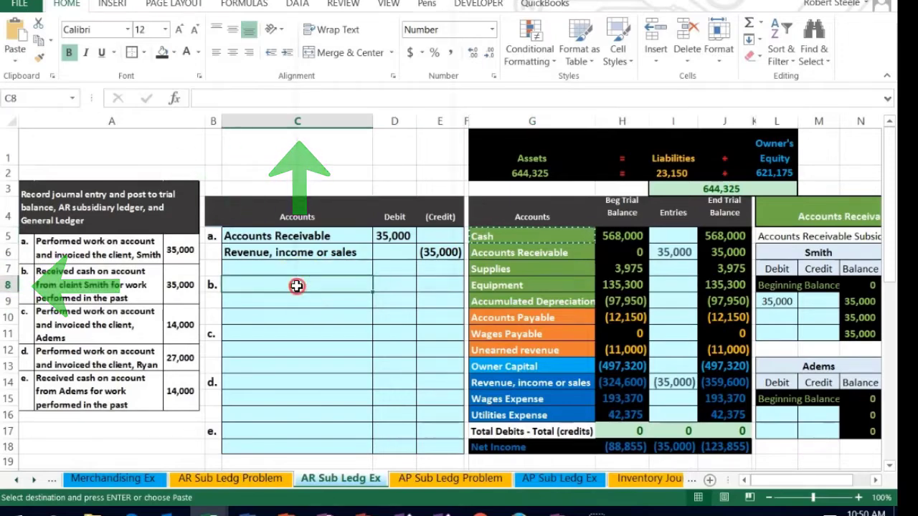
right_click(296, 285)
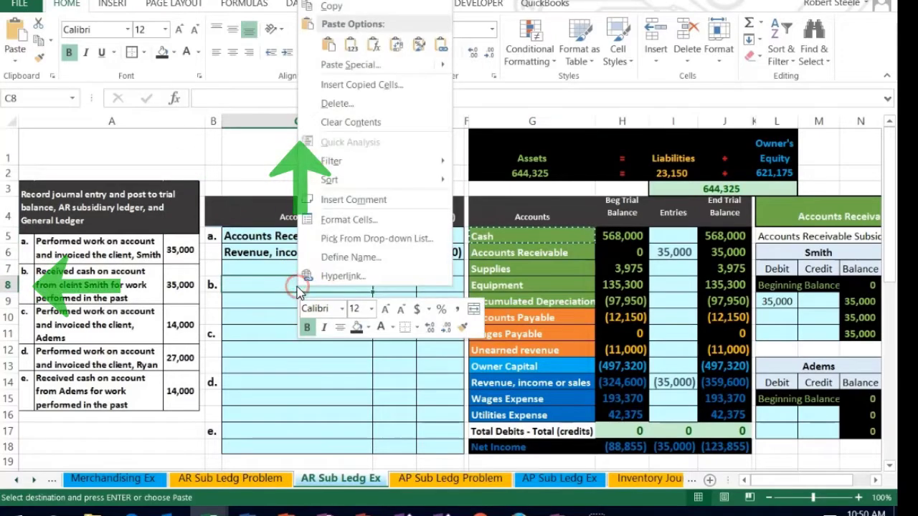
left_click(351, 49)
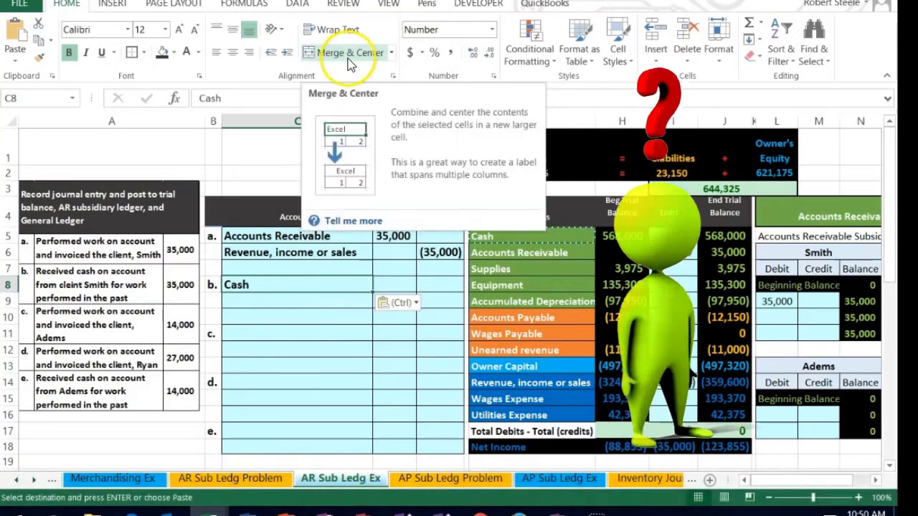
- Enter journal entry b's amounts: a 35,000 debit on the Cash line and a -35,000 credit on the line below
left_click(393, 286)
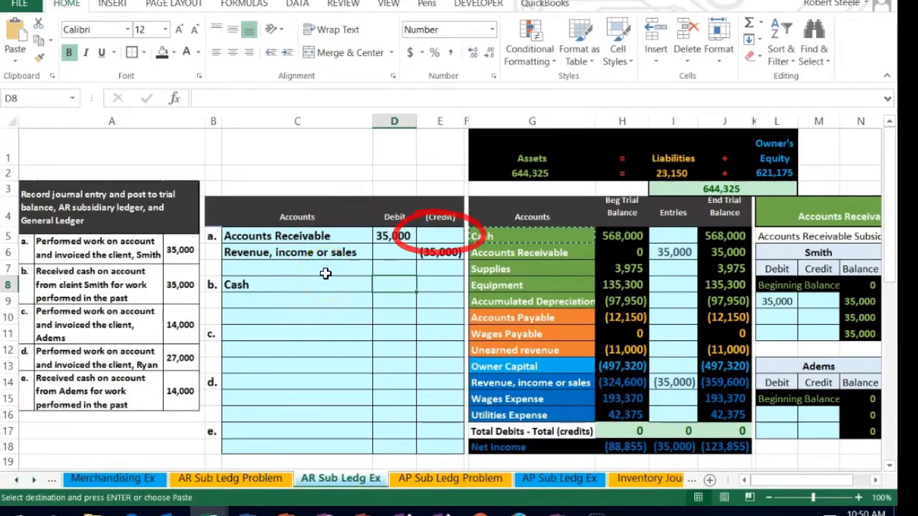
type("35")
key("Return")
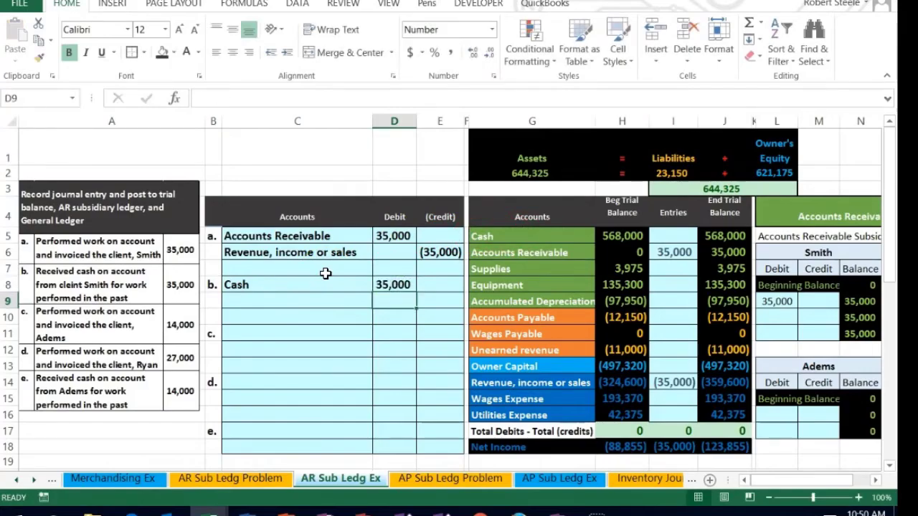
key("Right")
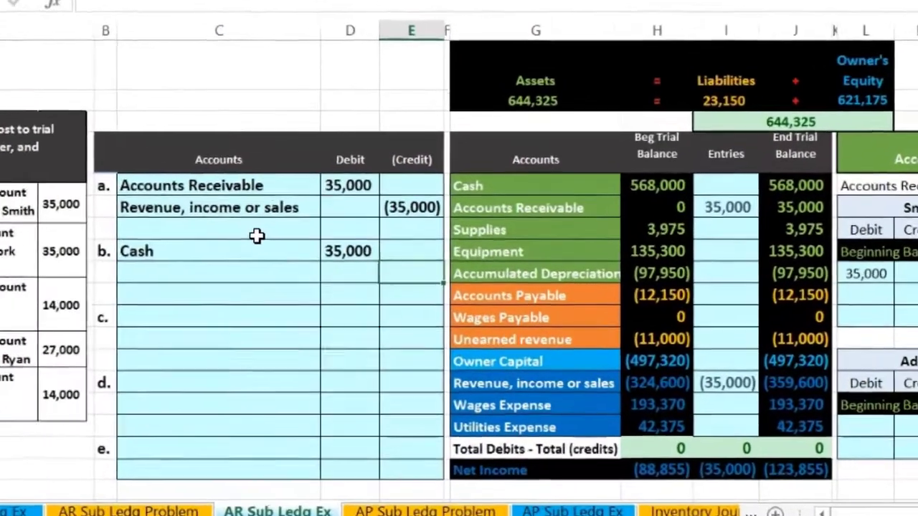
type("-")
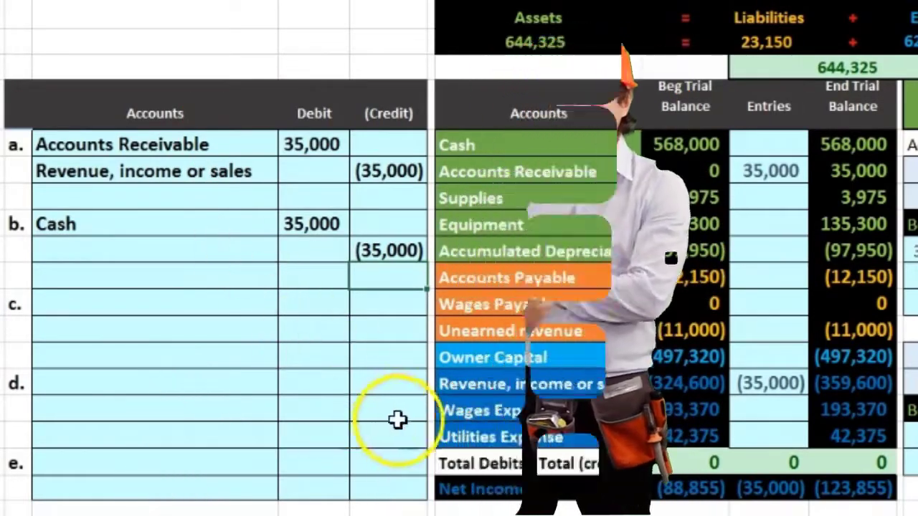
- Copy the account name "Accounts Receivable" from the trial balance into journal entry b's credit line, pasting values only
left_click(416, 400)
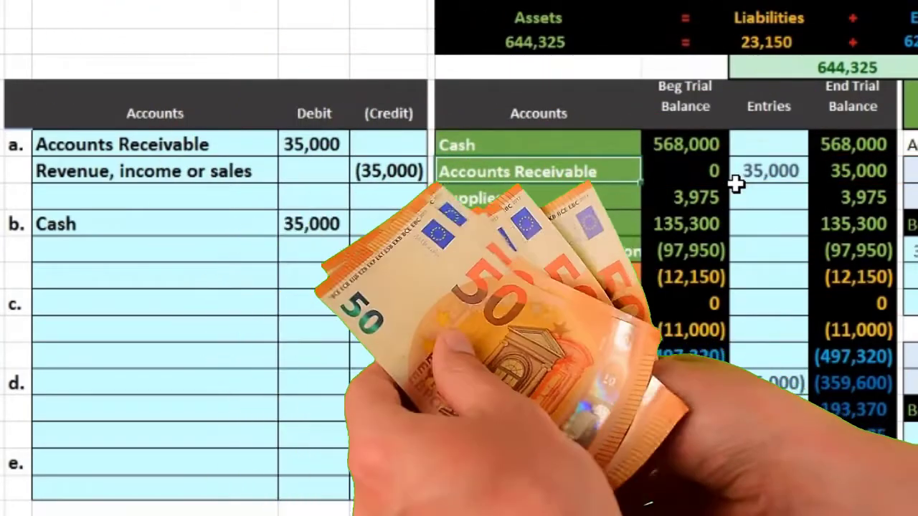
left_click(791, 171)
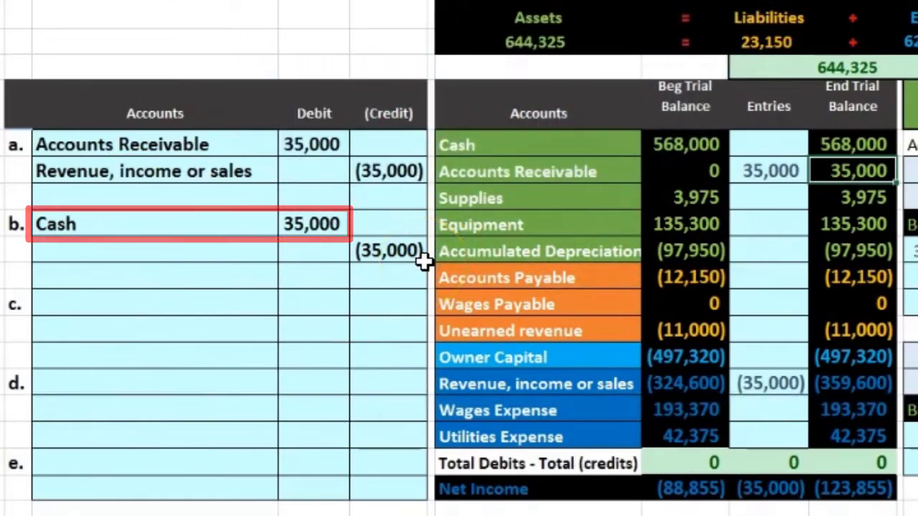
right_click(528, 170)
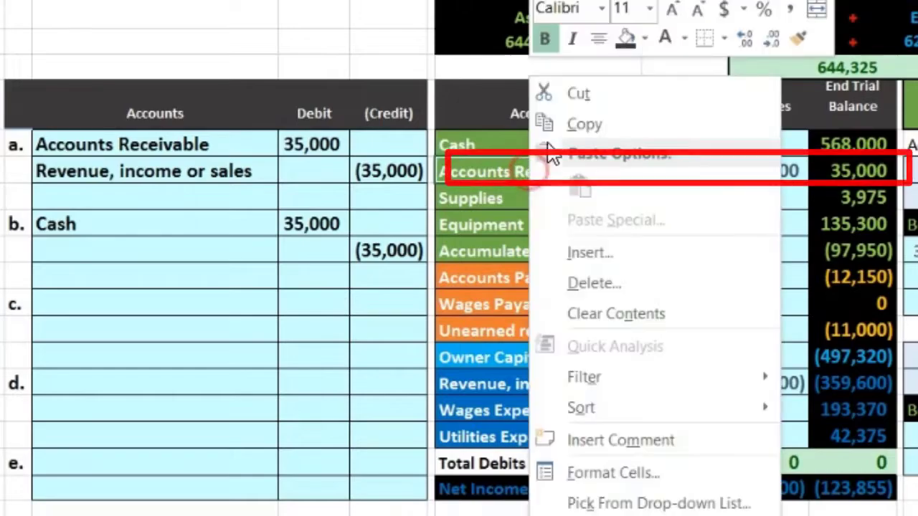
left_click(562, 126)
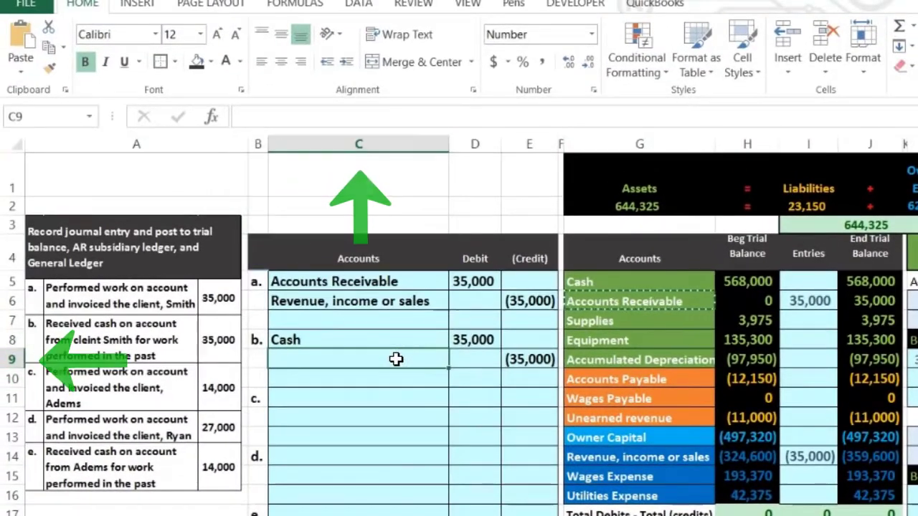
right_click(319, 314)
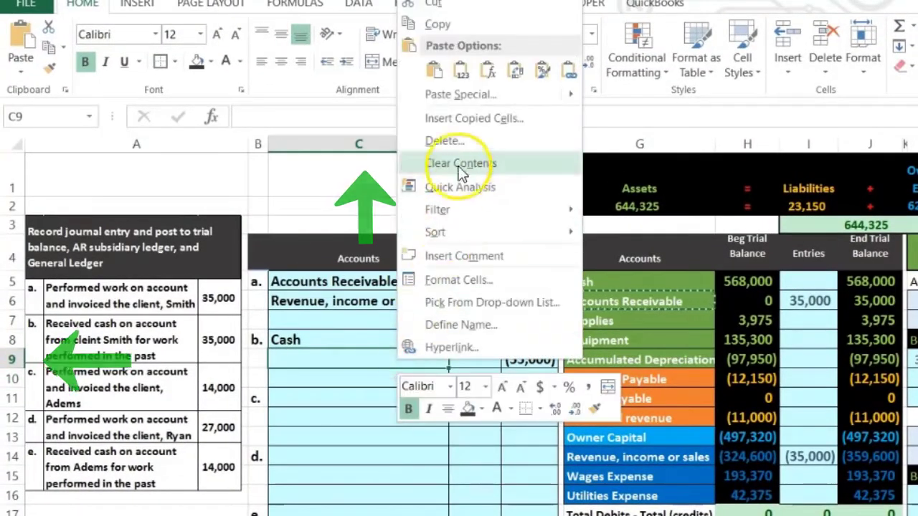
left_click(461, 71)
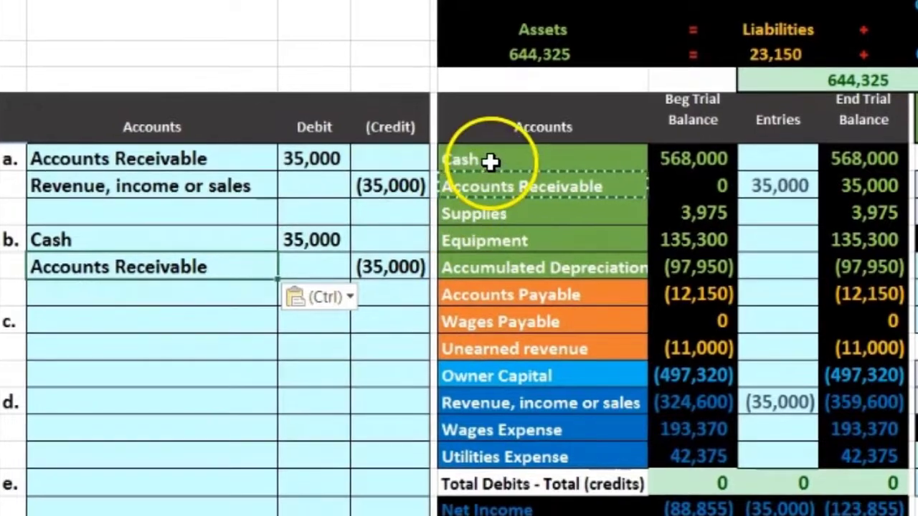
- Post entry b to the trial balance's Entries column, linking Cash to D8 and extending Accounts Receivable's formula to =D5+E9
left_click(767, 170)
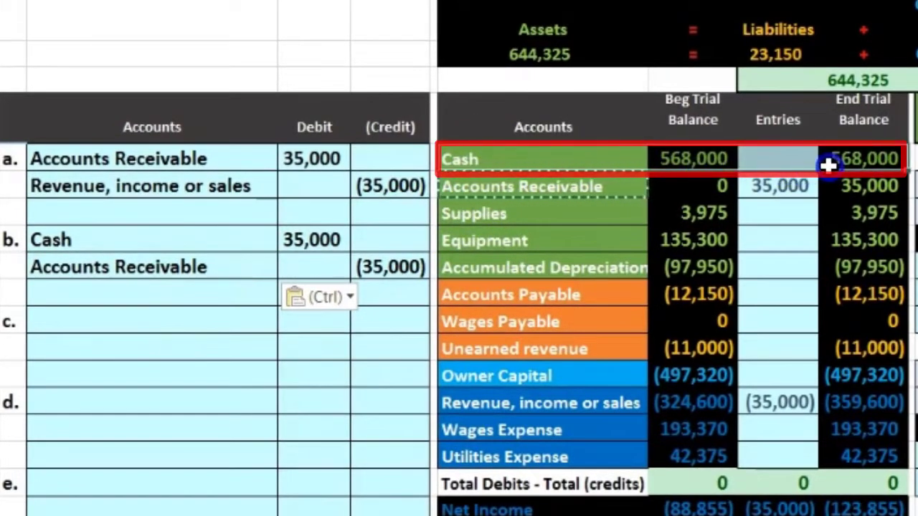
left_click(679, 172)
left_click(576, 186)
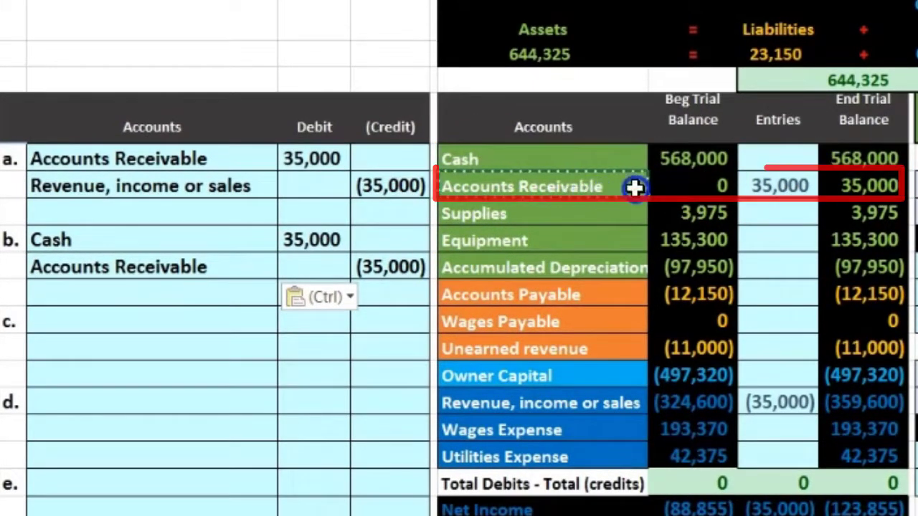
left_click(772, 181)
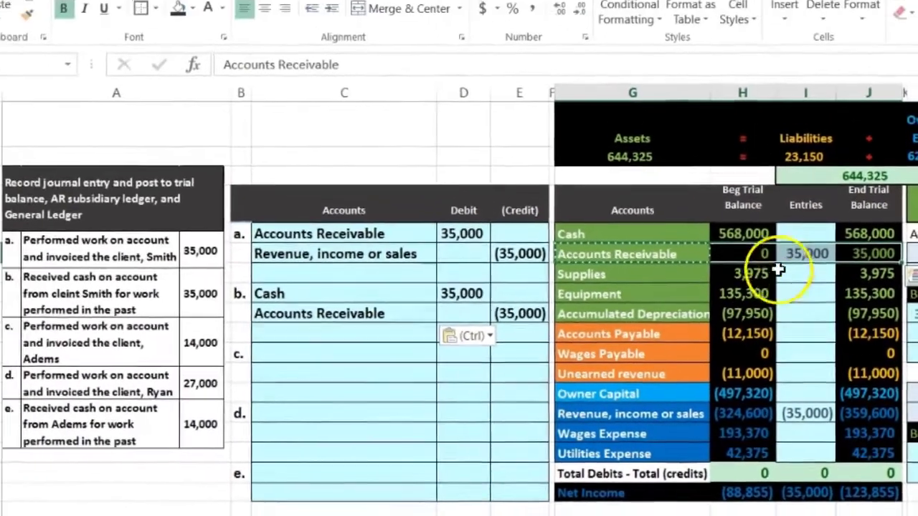
left_click(796, 233)
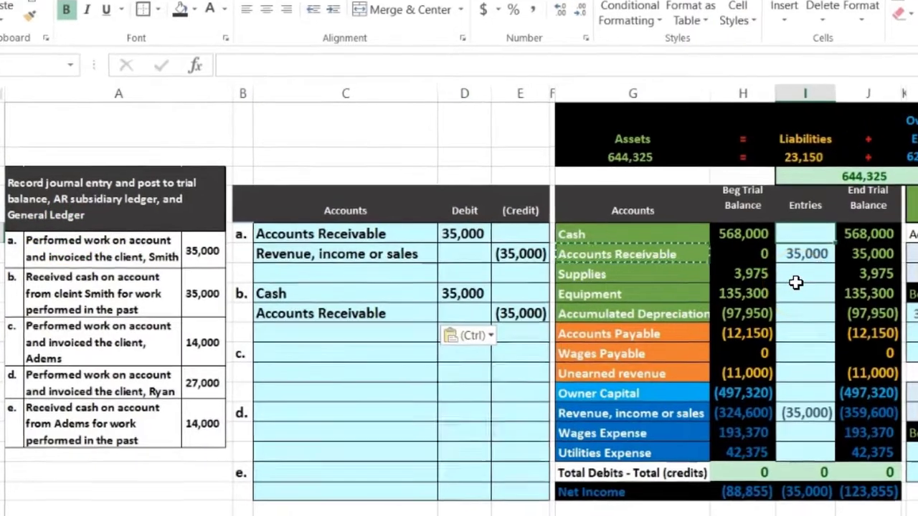
type("=")
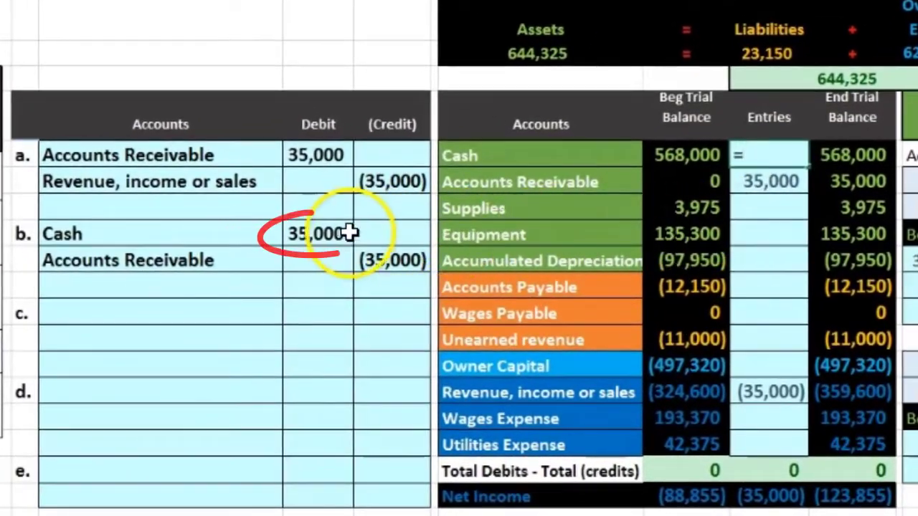
left_click(428, 271)
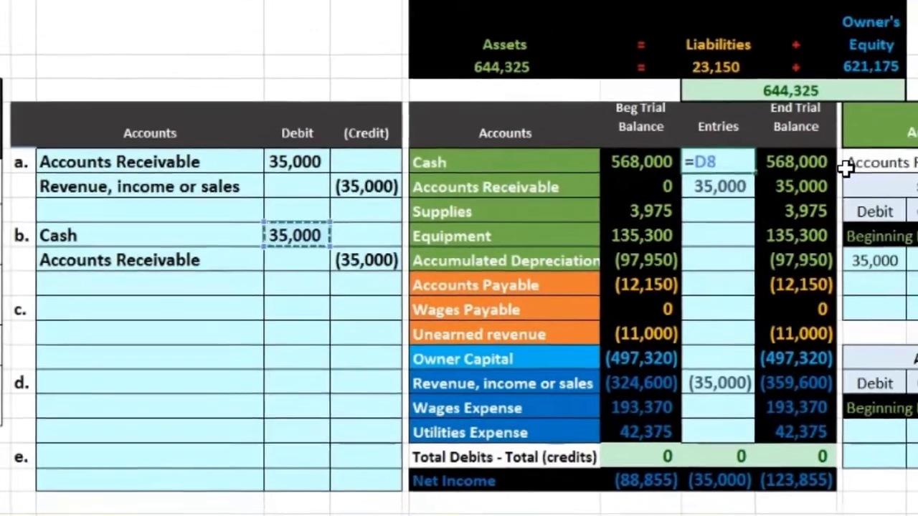
key("Return")
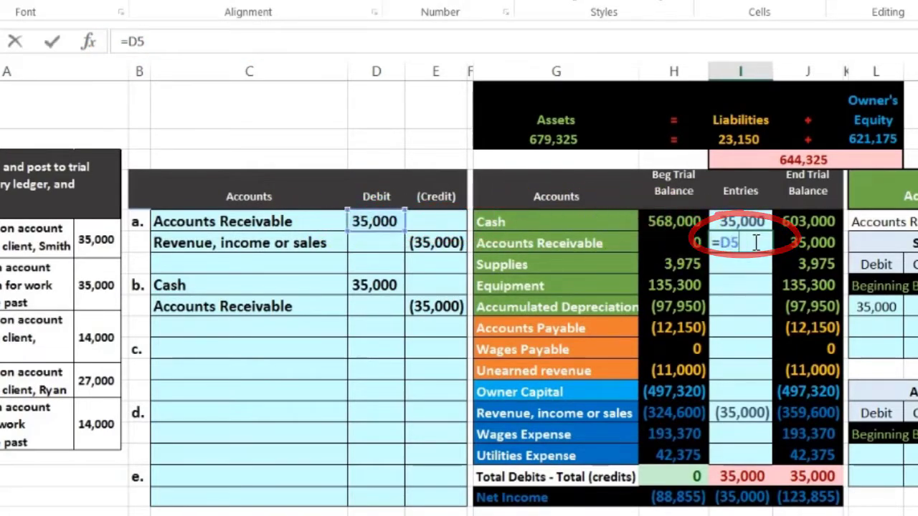
type("+")
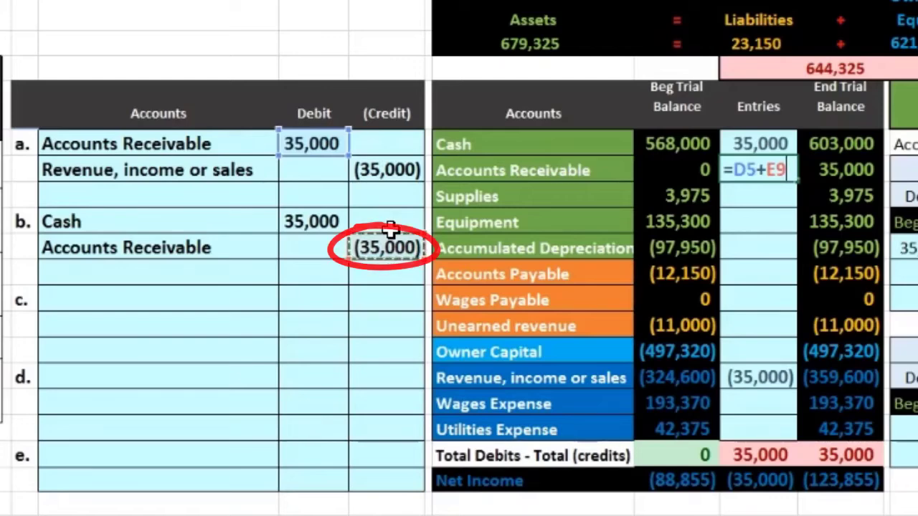
key("Return")
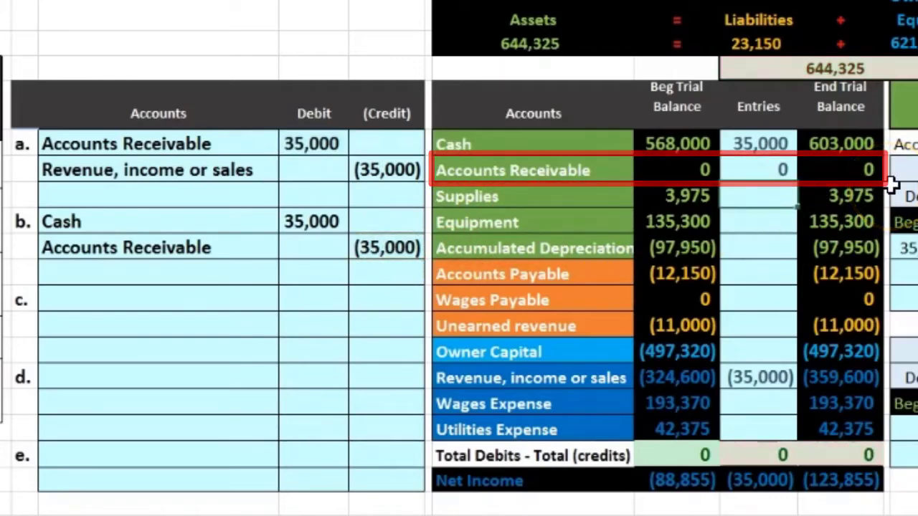
- Trace the precedents of the trial balance's Accounts Receivable entry in I6 and remove the arrows
left_click(745, 165)
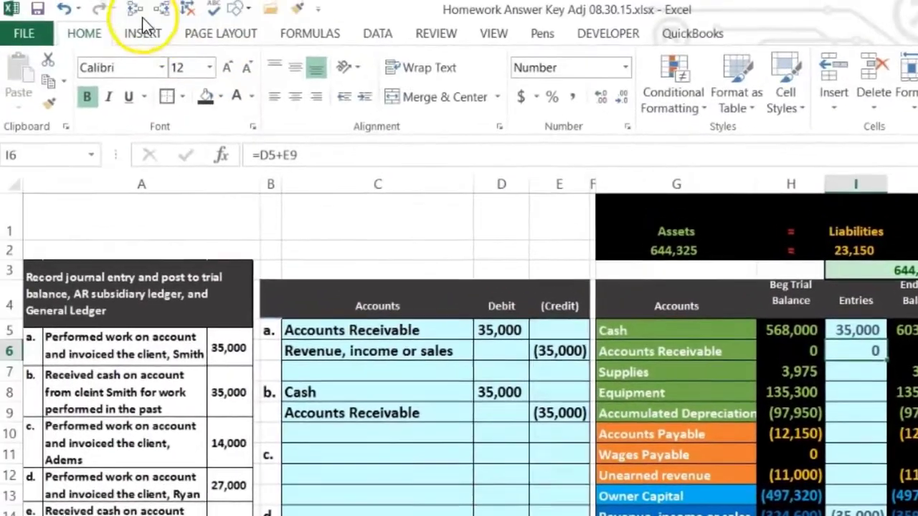
left_click(136, 10)
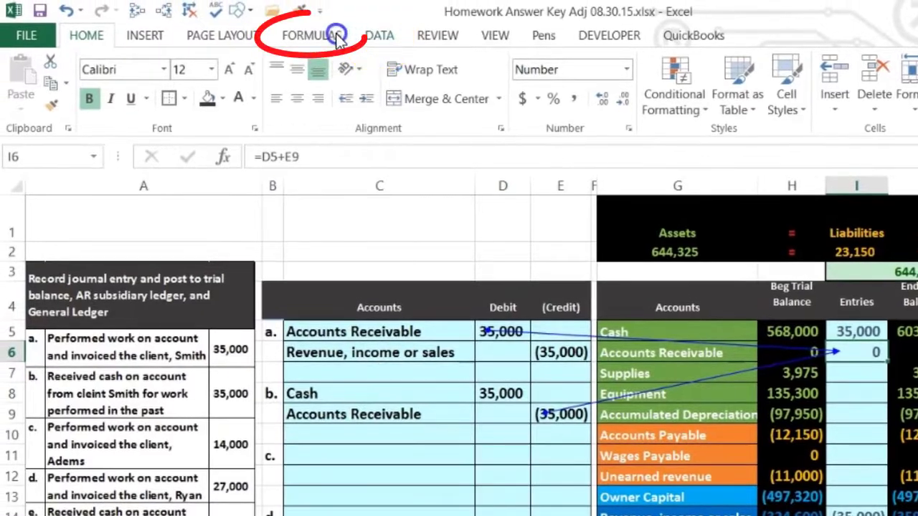
left_click(337, 35)
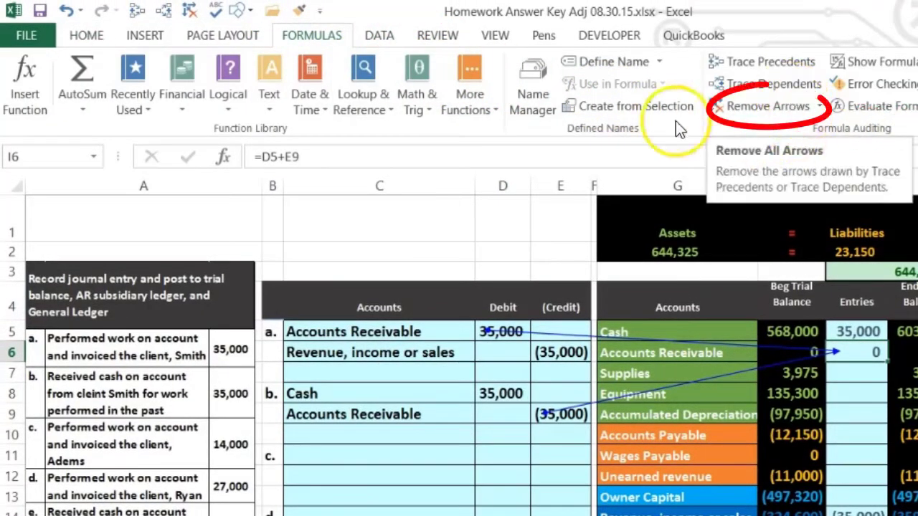
left_click(189, 10)
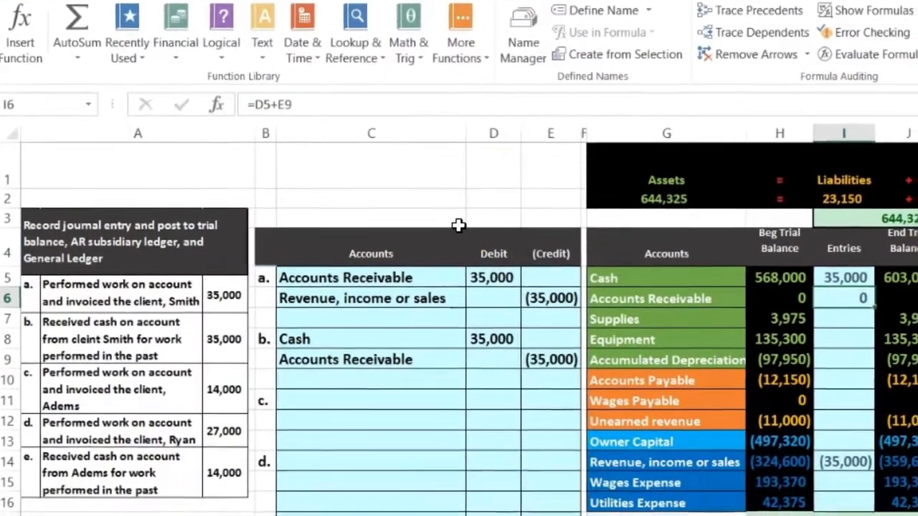
key("Right")
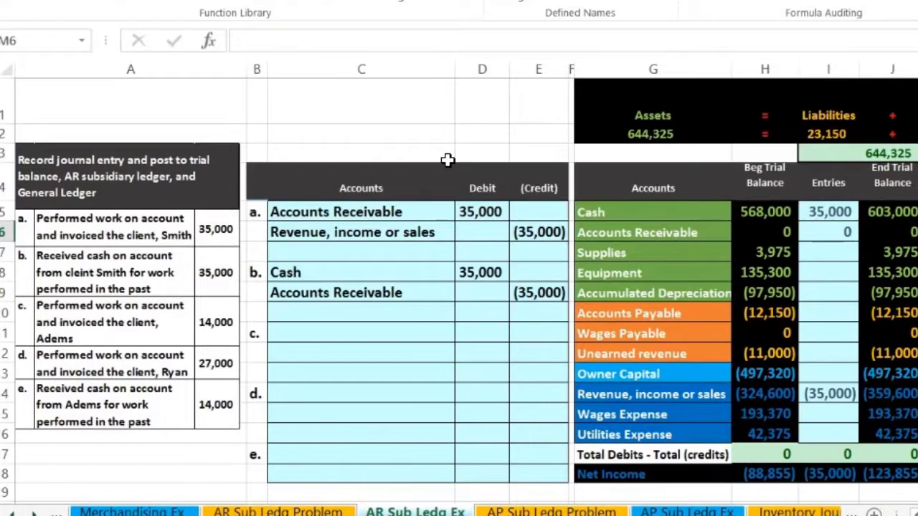
- Post entry b's credit to the paying client's AR subsidiary ledger by linking credit cell M10 to E9
key("Right")
key("Right")
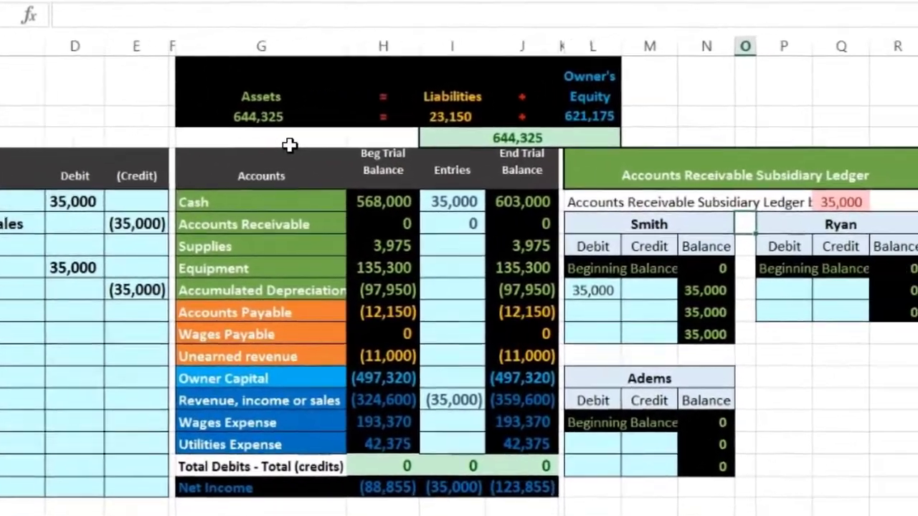
left_click(522, 224)
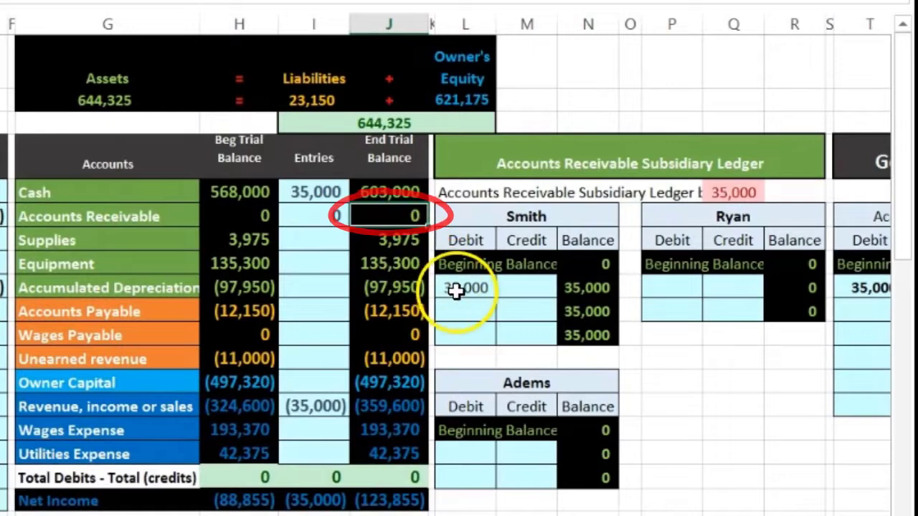
left_click(517, 311)
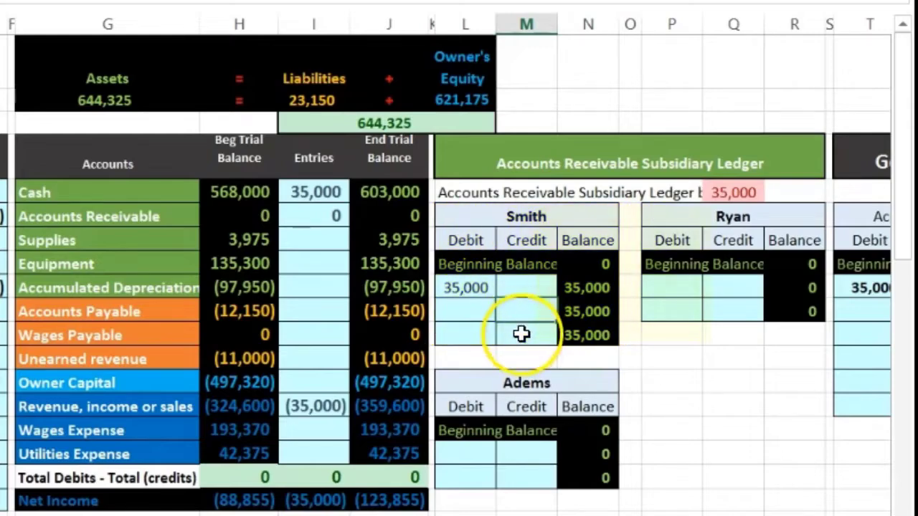
type("=")
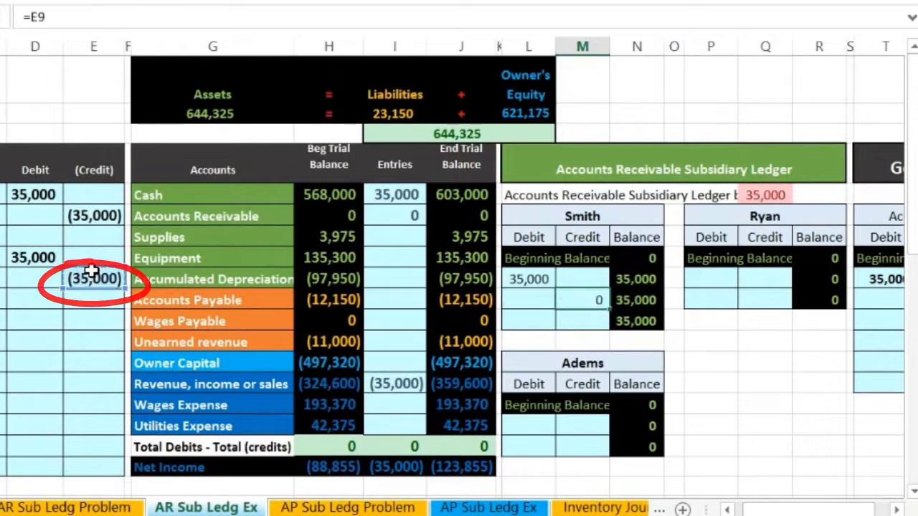
key("Return")
left_click(649, 321)
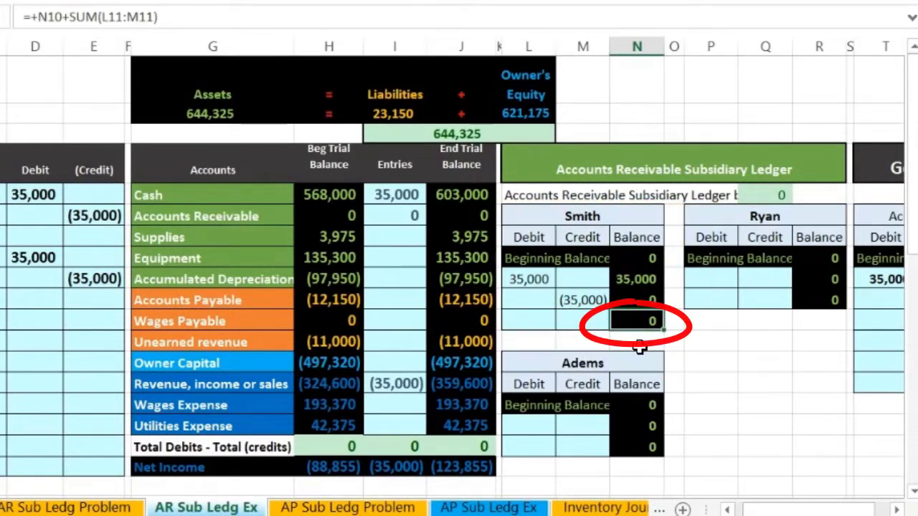
left_click(528, 281)
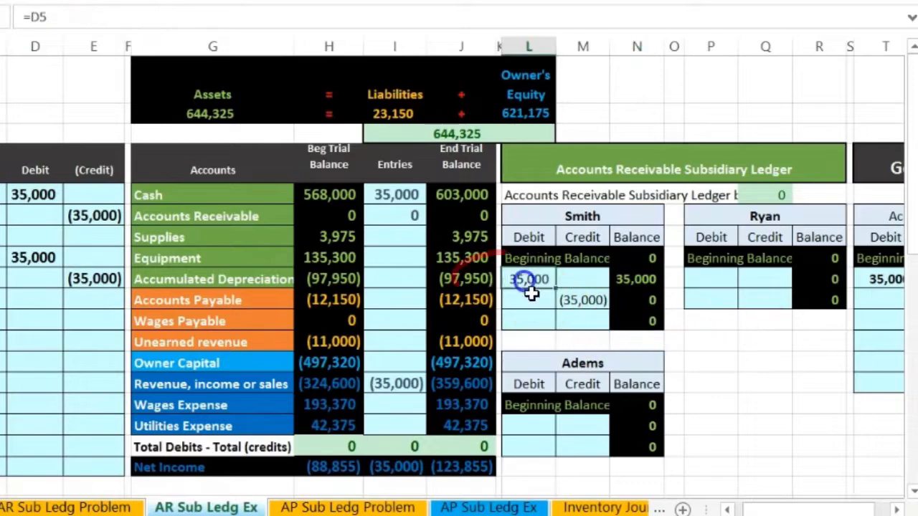
left_click(582, 300)
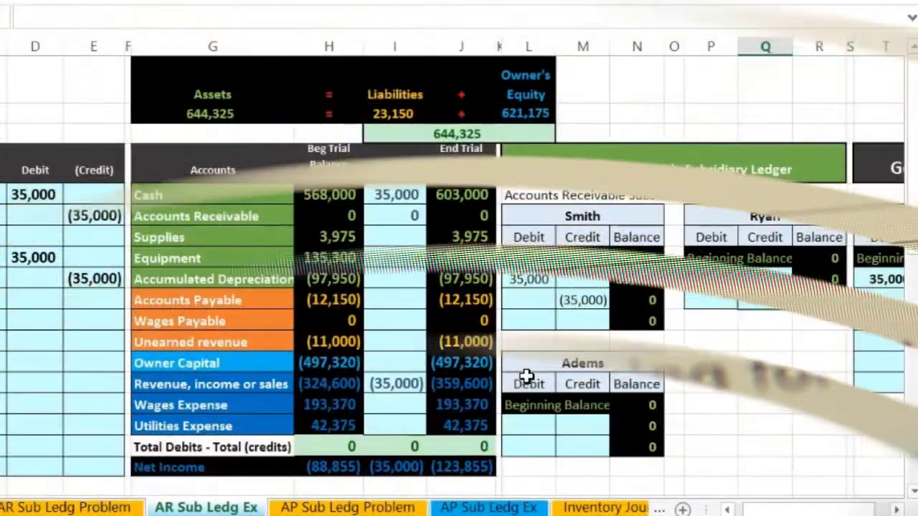
- Post entry b's credit to the general ledger's Accounts Receivable account by linking credit cell U10 to M10
scroll(527, 376, "right", 5)
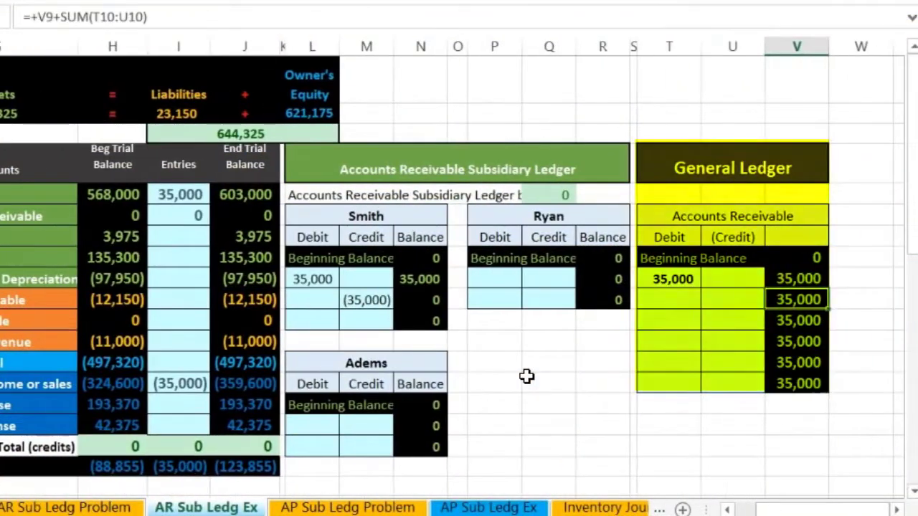
key("Left")
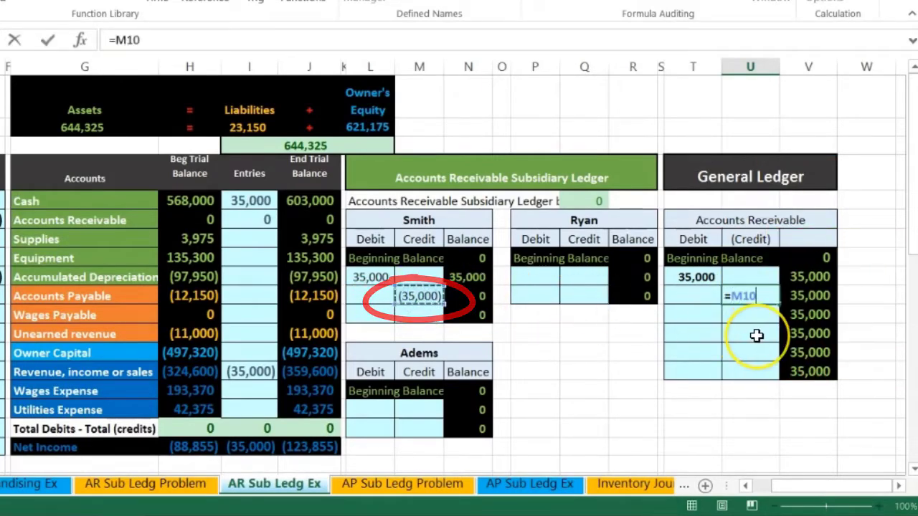
key("Return")
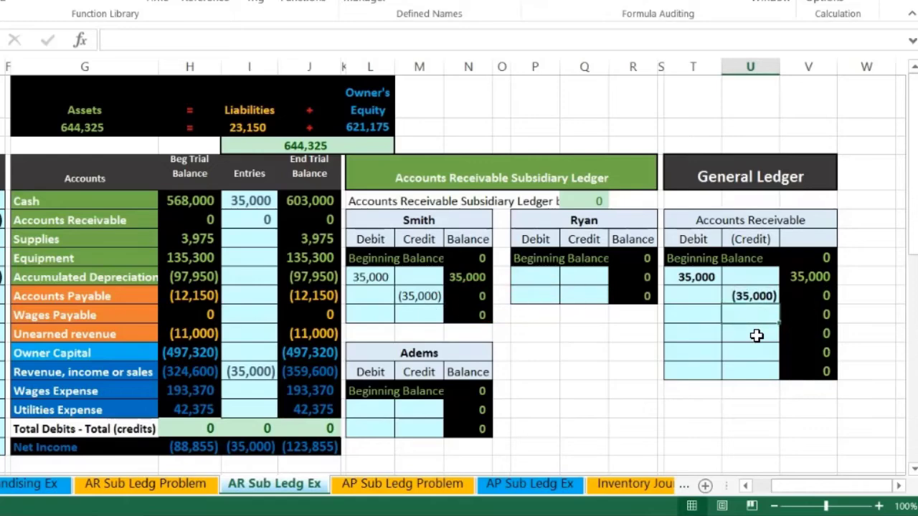
- Compare the Accounts Receivable balance in the general ledger with the subsidiary ledger total in Q5 and the trial balance in J6
left_click(710, 289)
left_click(760, 297)
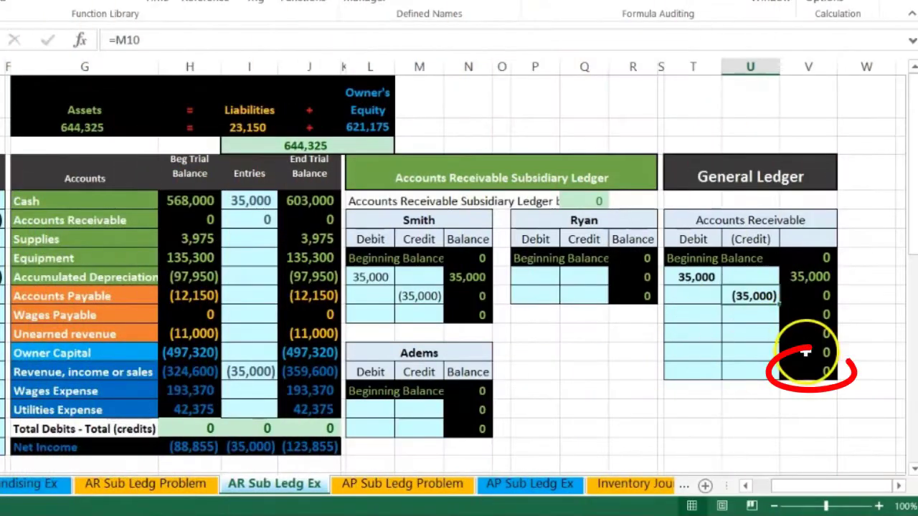
left_click(805, 354)
left_click(582, 203)
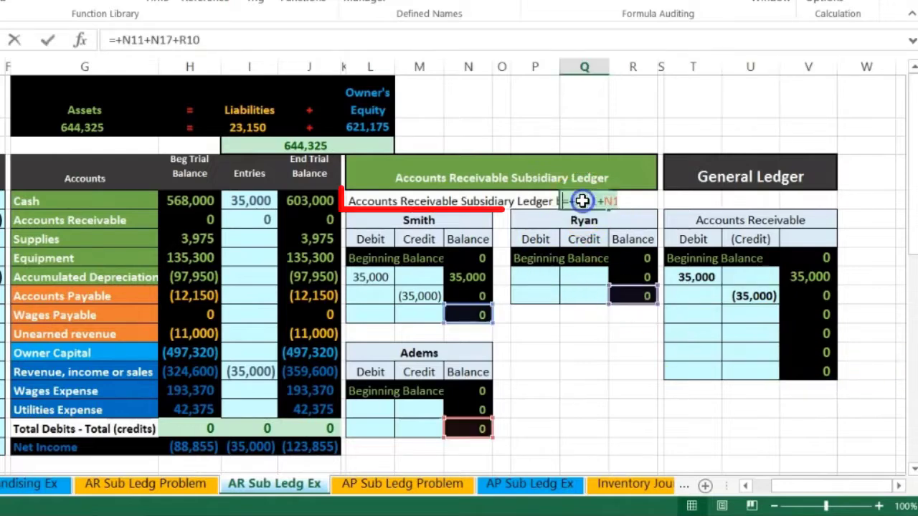
key("Down")
left_click(343, 217)
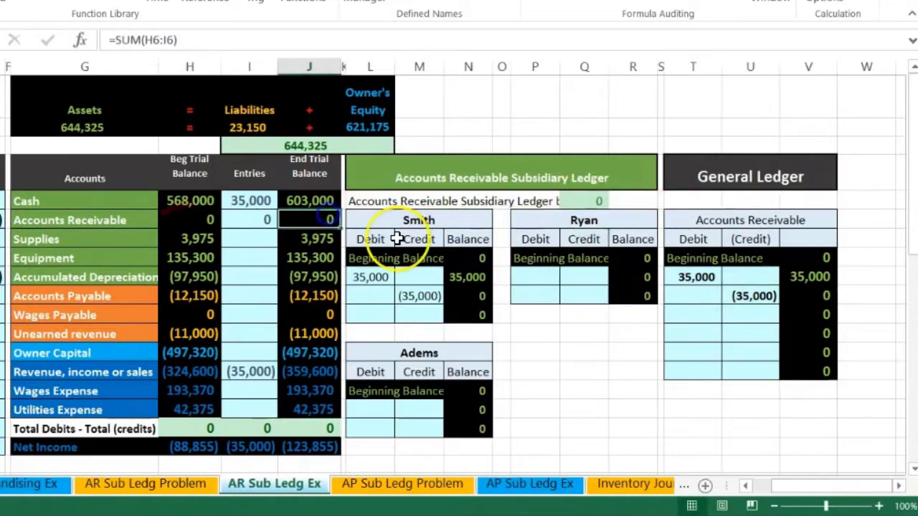
- Copy the account name "Accounts Receivable" from the trial balance into journal entry c's first line, C11, pasting values only
key("Left")
scroll(398, 238, "left", 5)
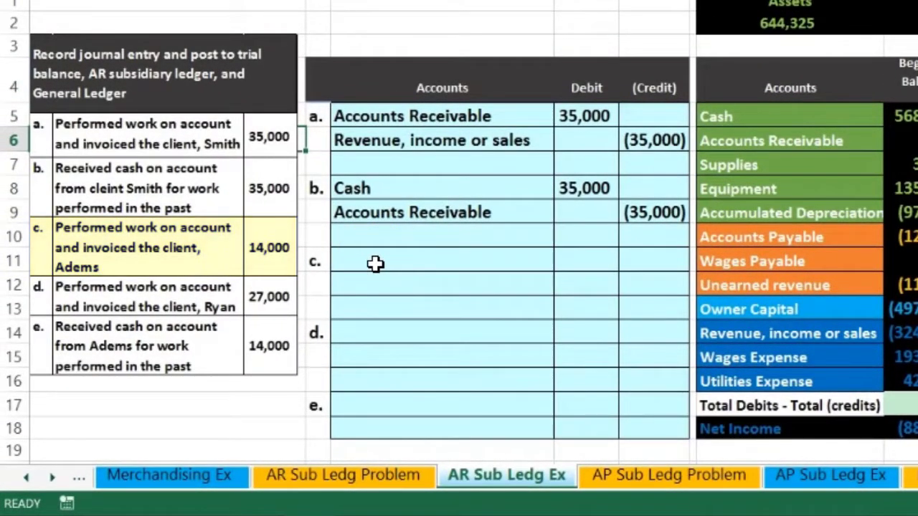
left_click(376, 264)
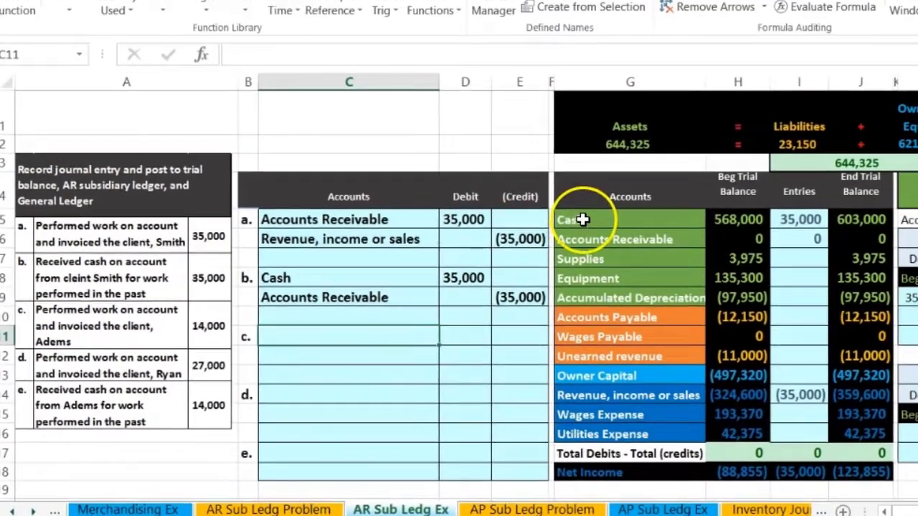
left_click_drag(582, 219, 838, 219)
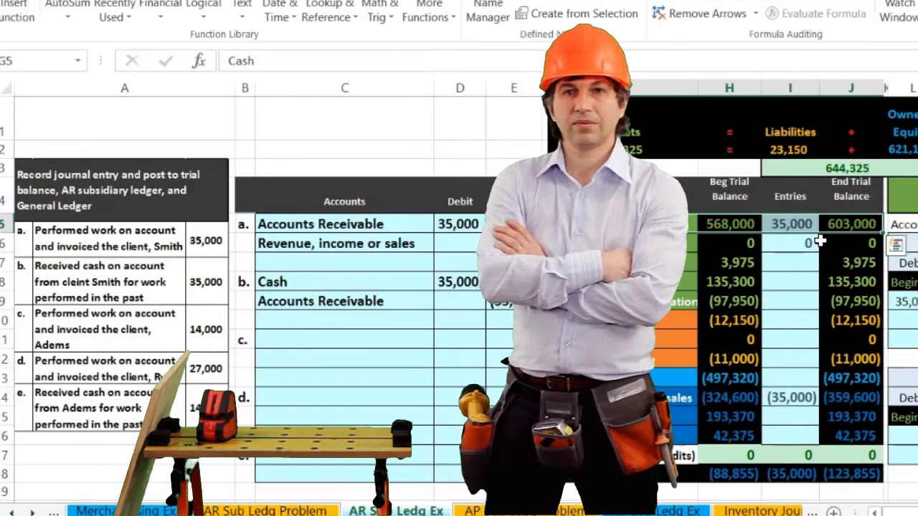
left_click(685, 244)
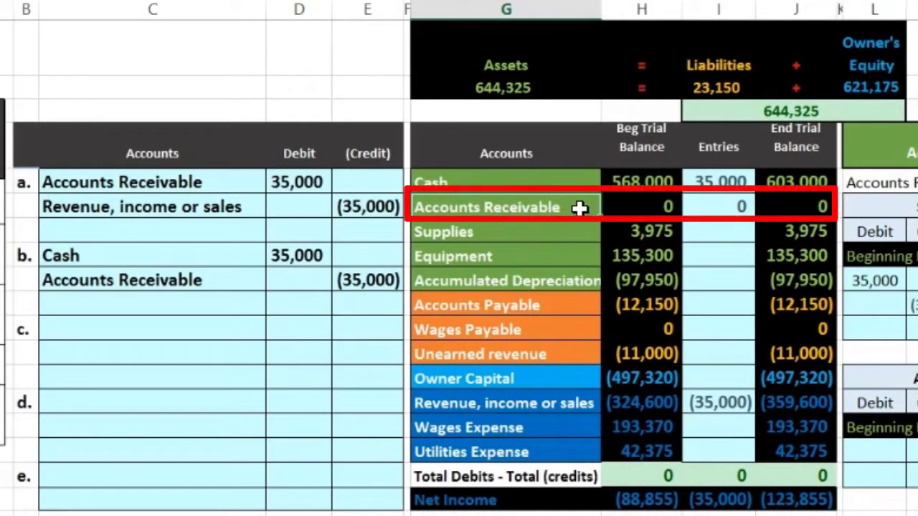
left_click_drag(579, 207, 796, 209)
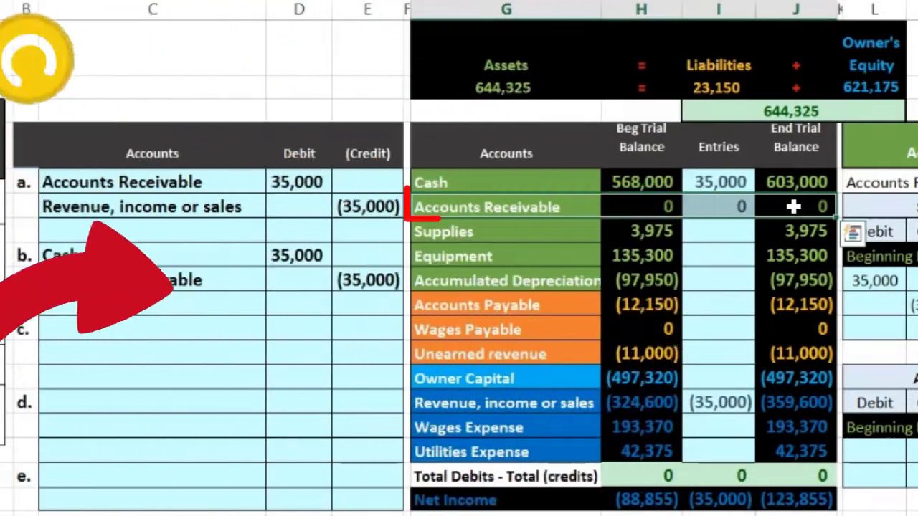
right_click(560, 205)
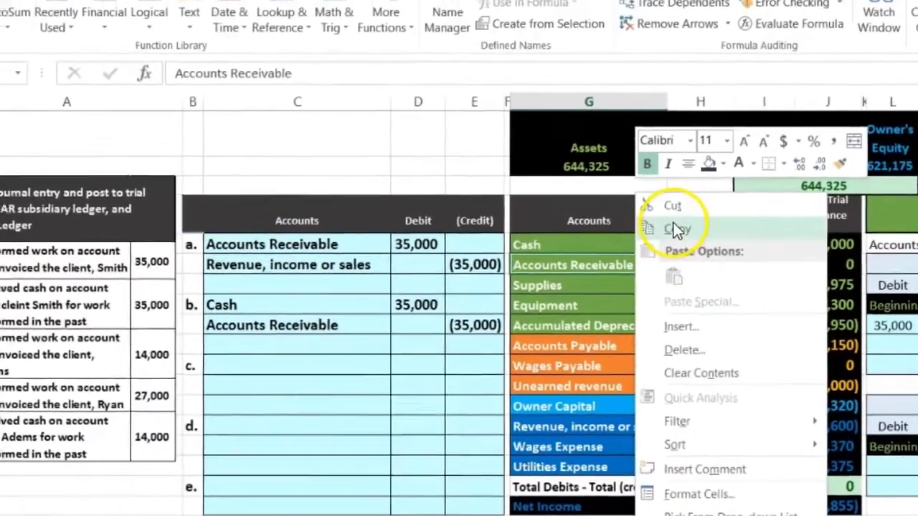
left_click(649, 202)
left_click(208, 346)
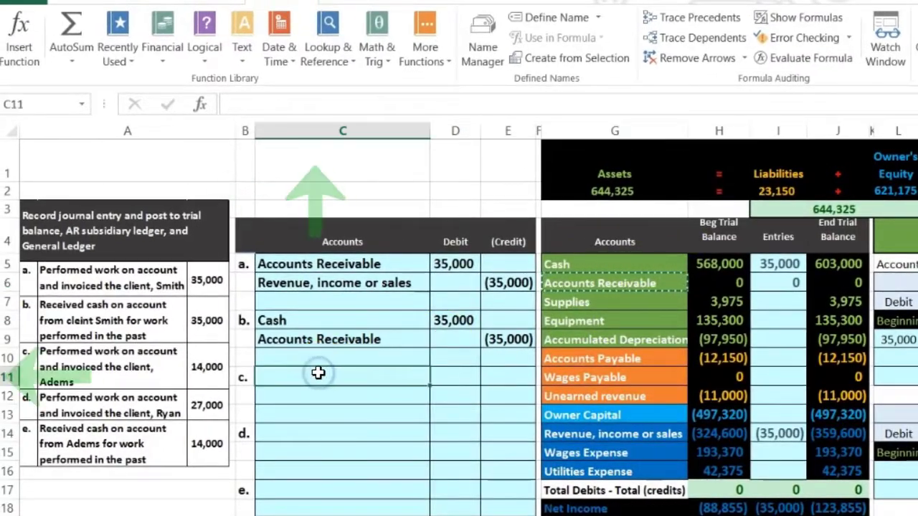
right_click(317, 372)
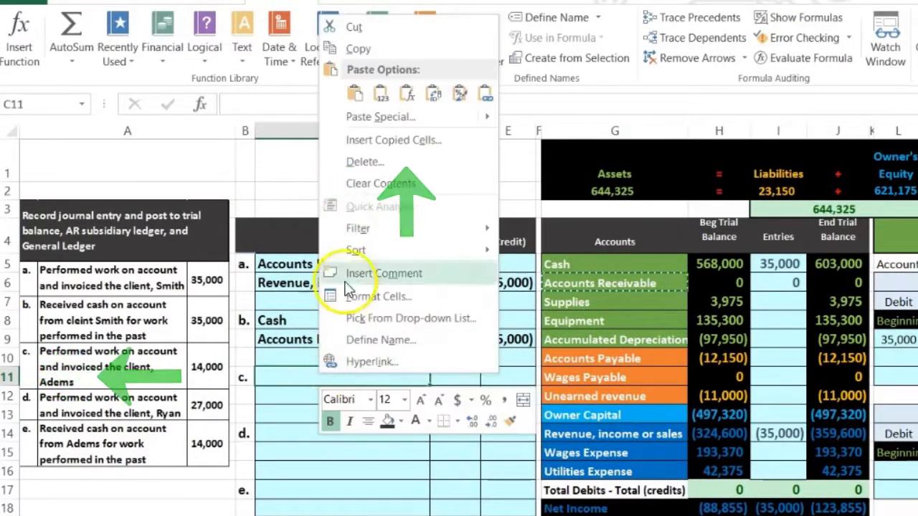
left_click(380, 94)
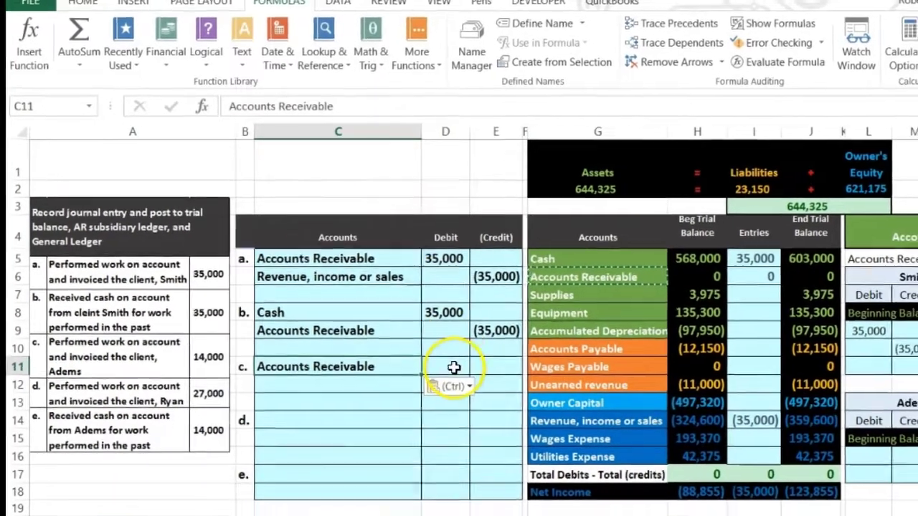
- Enter a 14,000 debit on journal entry c's Accounts Receivable line
left_click(463, 378)
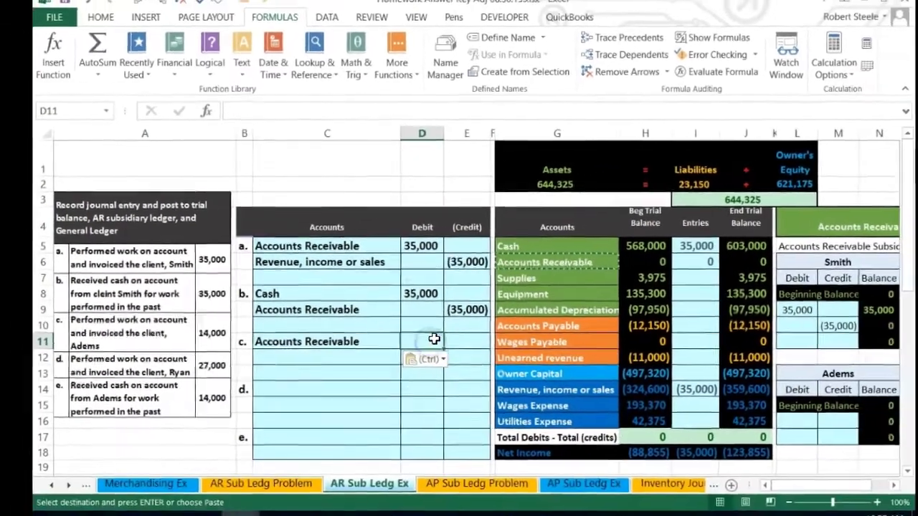
type("14000")
key("Return")
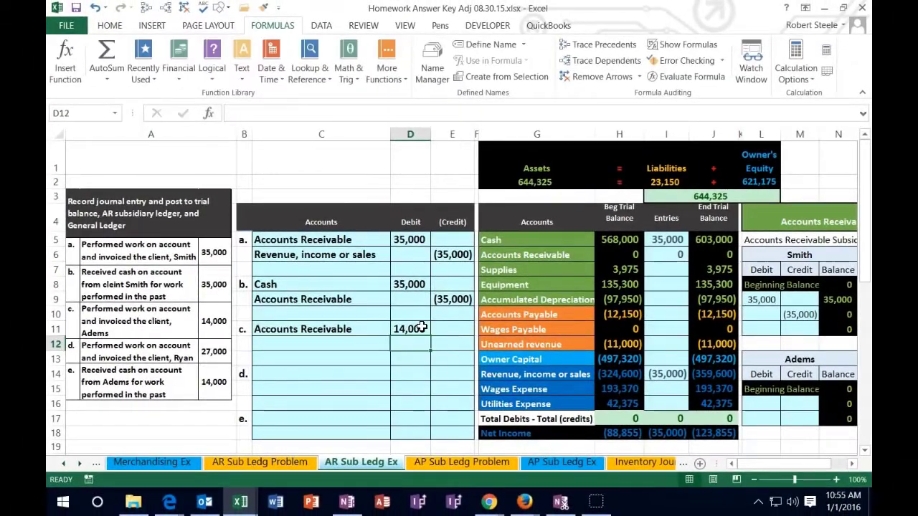